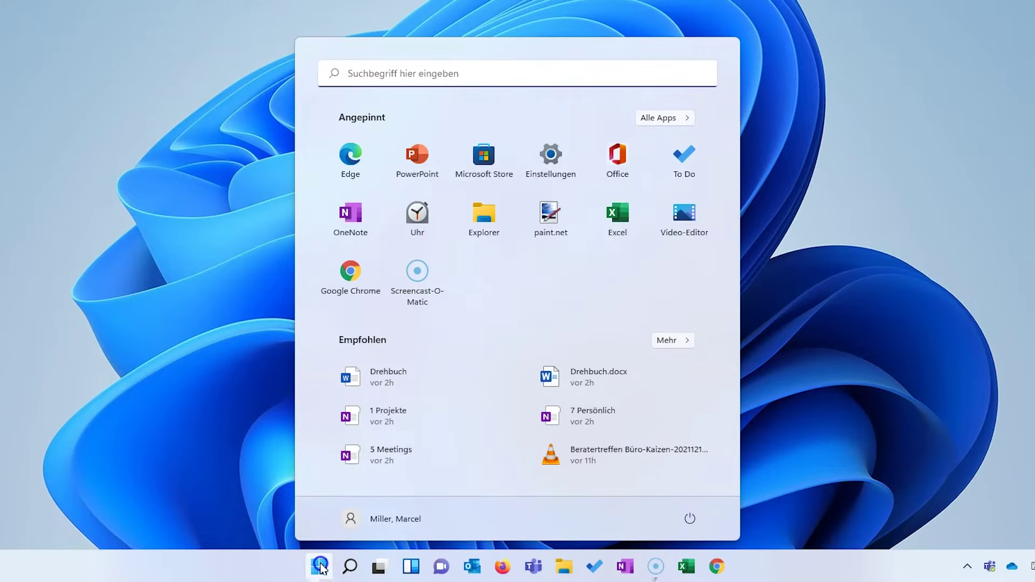
Pin the PowerPoint app from the Start menu to the taskbar
click(542, 164)
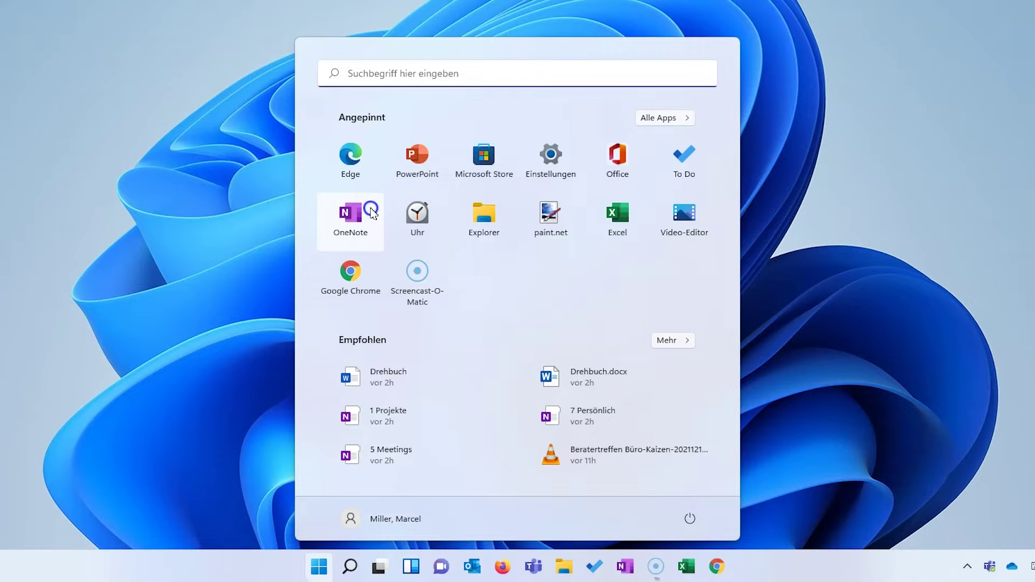
right_click(419, 158)
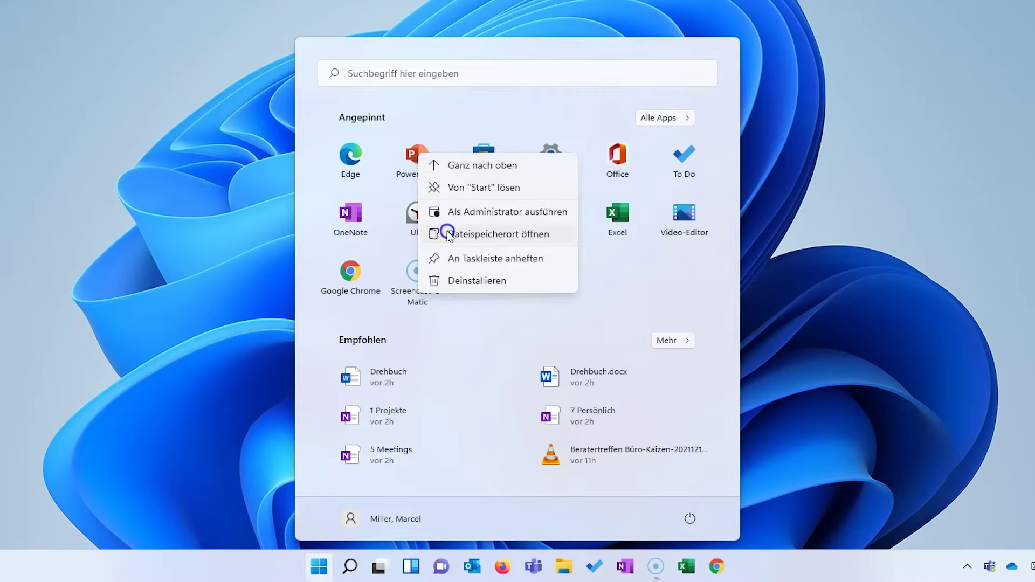
click(500, 259)
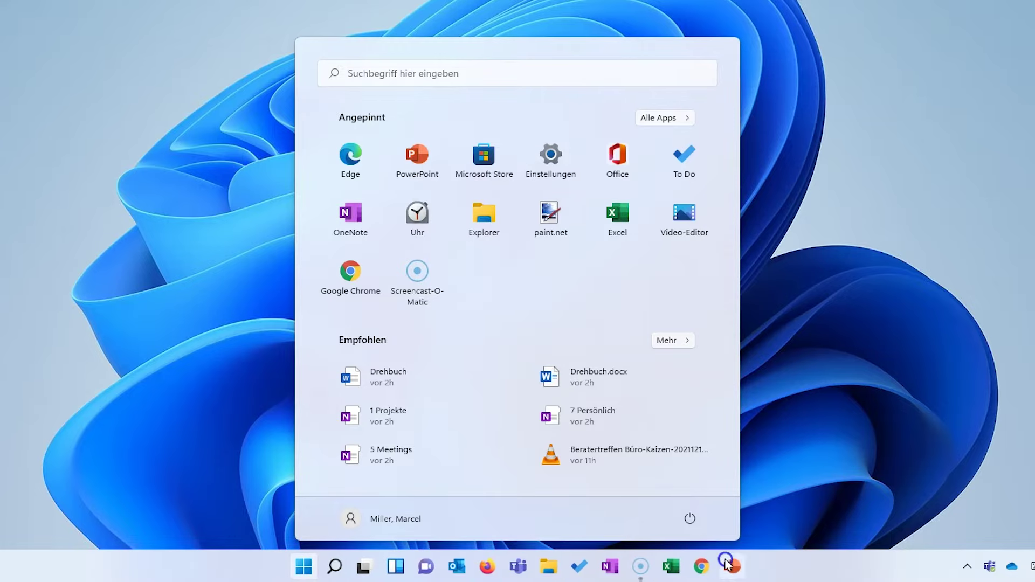
click(754, 566)
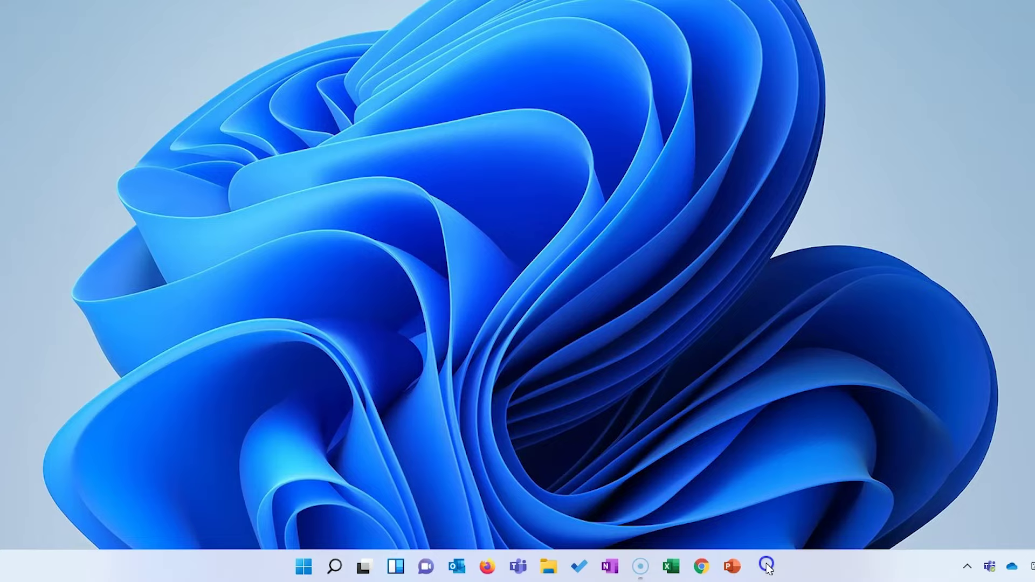
Search for "word" from Start and pin the Word app to the taskbar
click(303, 566)
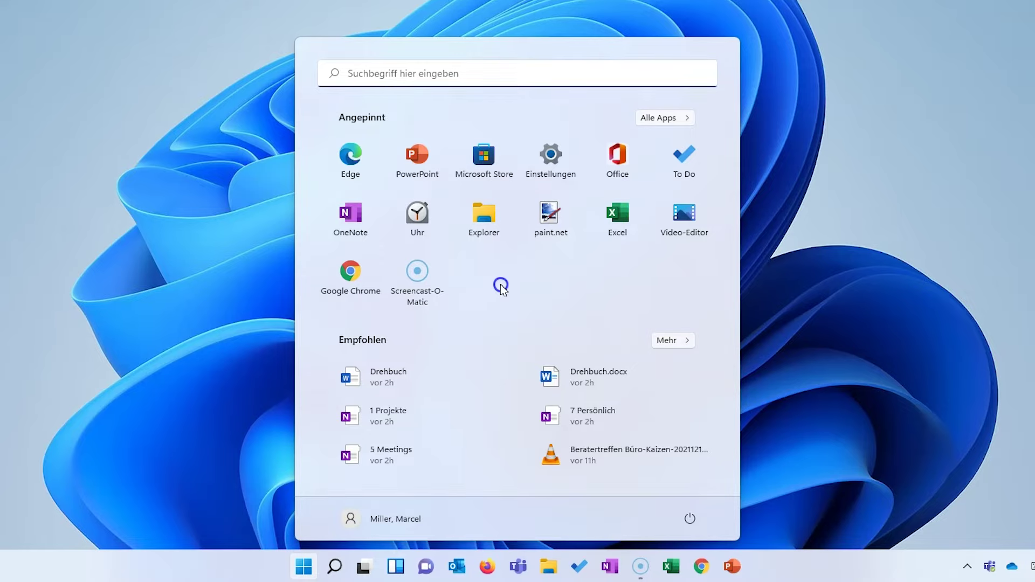
text(word)
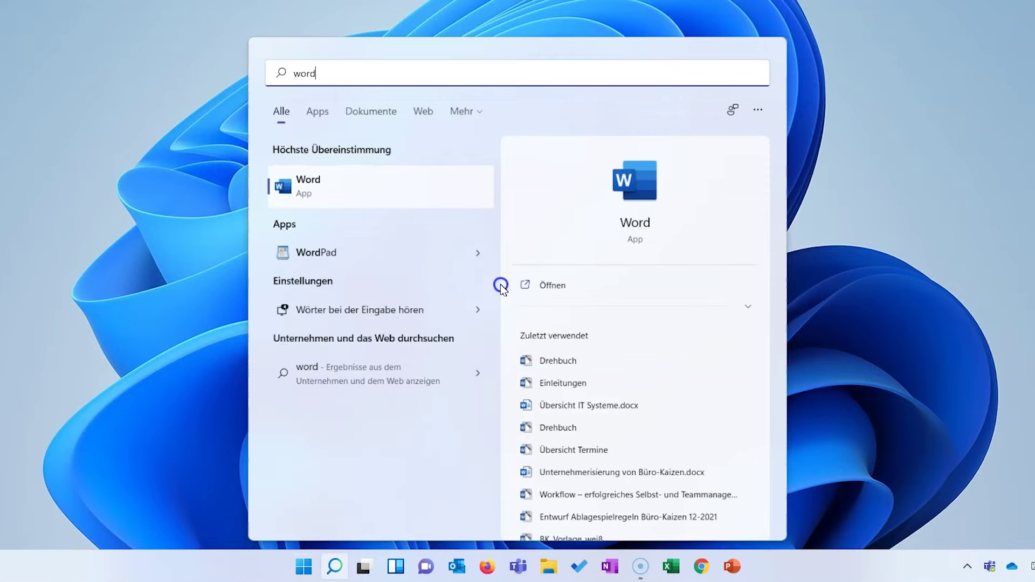
click(311, 181)
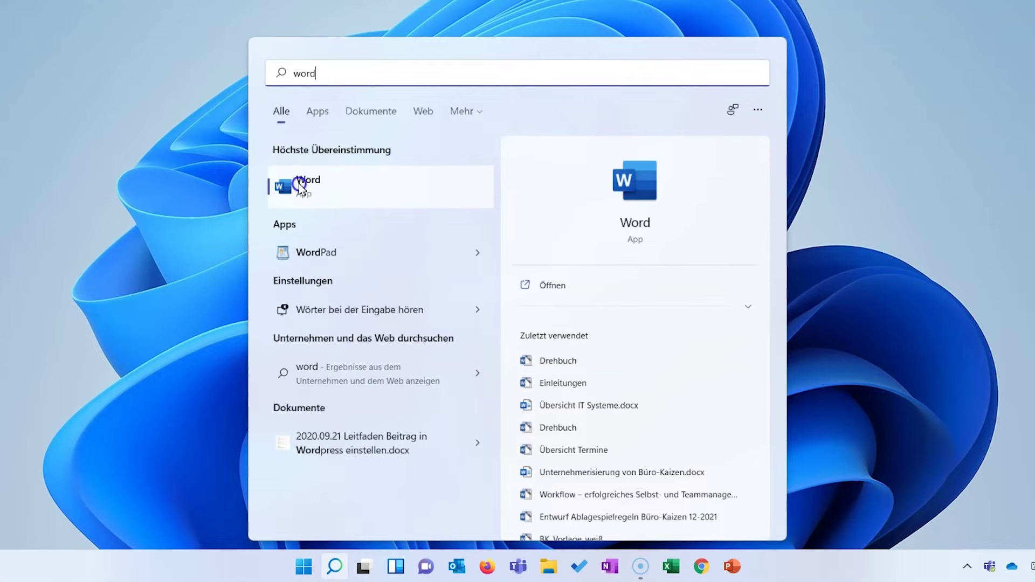
right_click(300, 186)
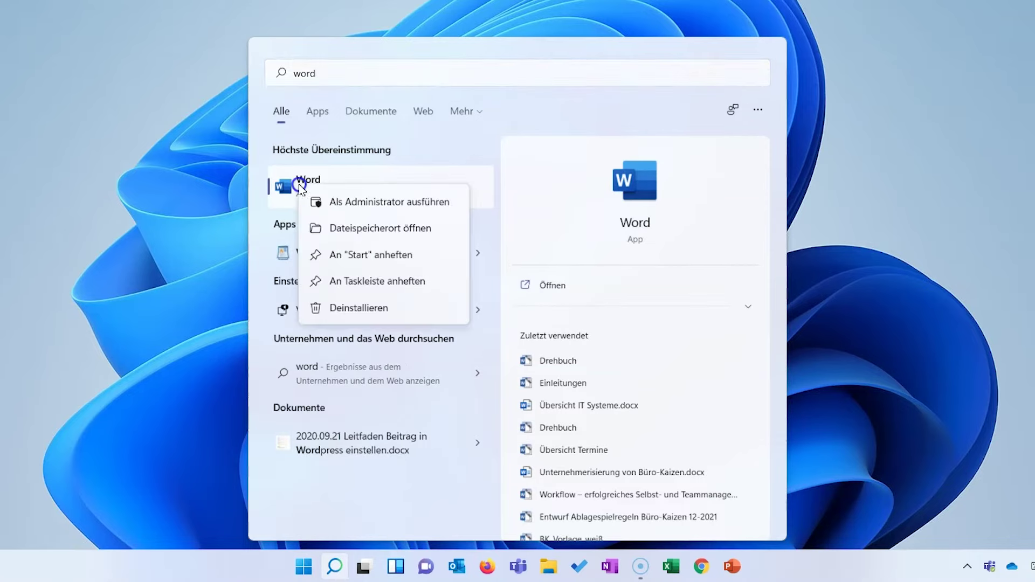
click(373, 281)
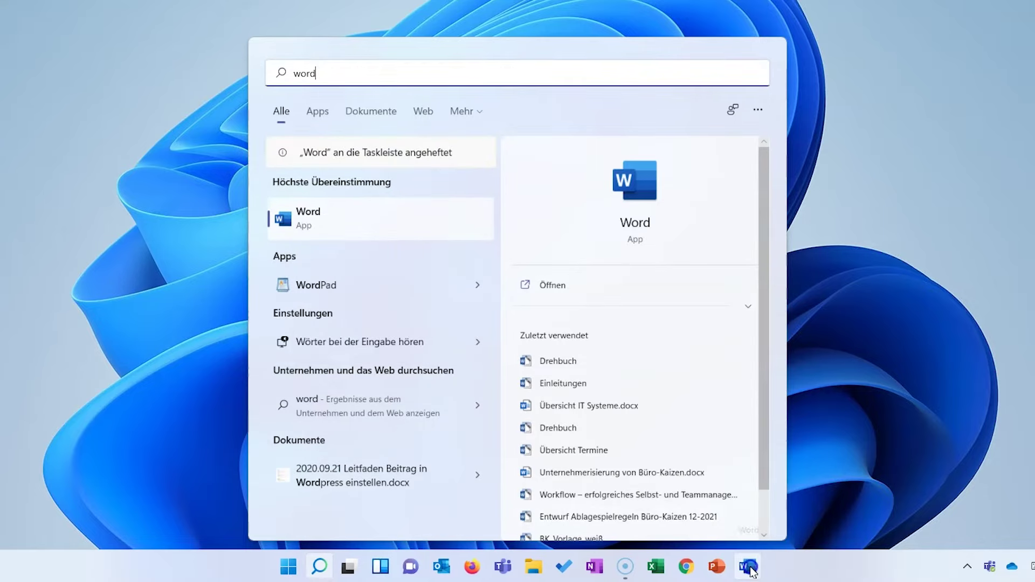
Pin the Word app from the search results to Start and check the pinned apps
click(324, 222)
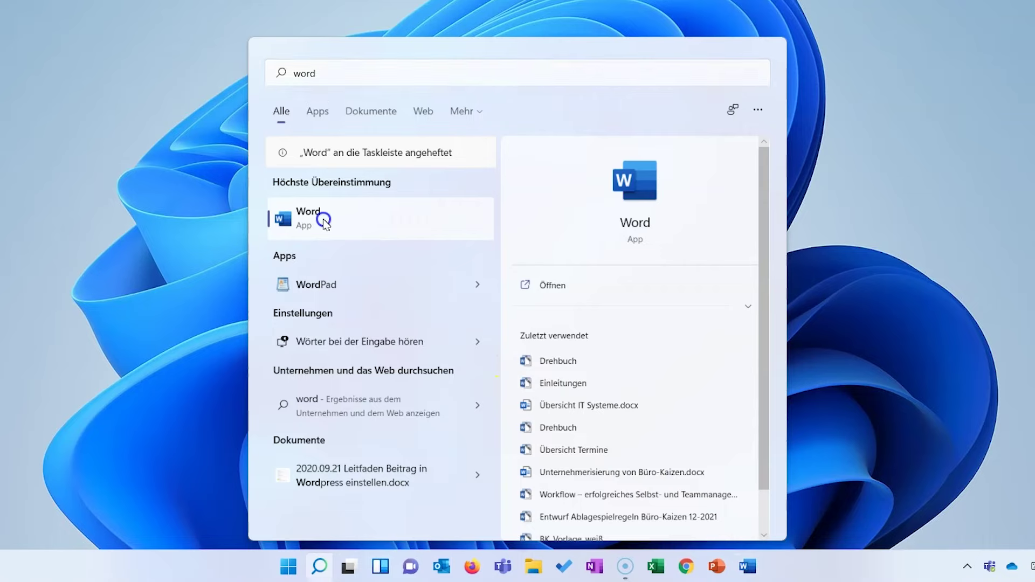
right_click(325, 222)
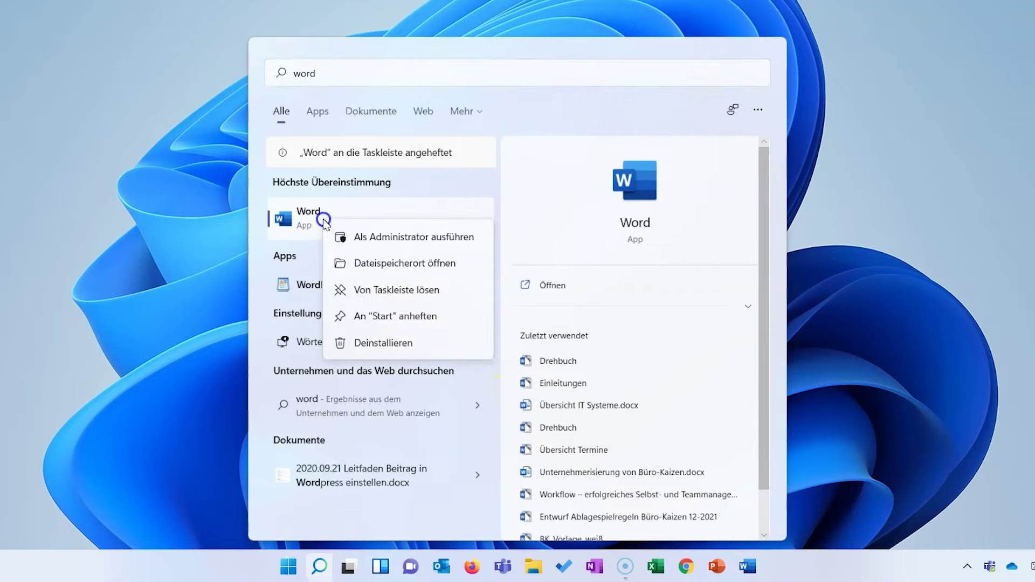
click(384, 317)
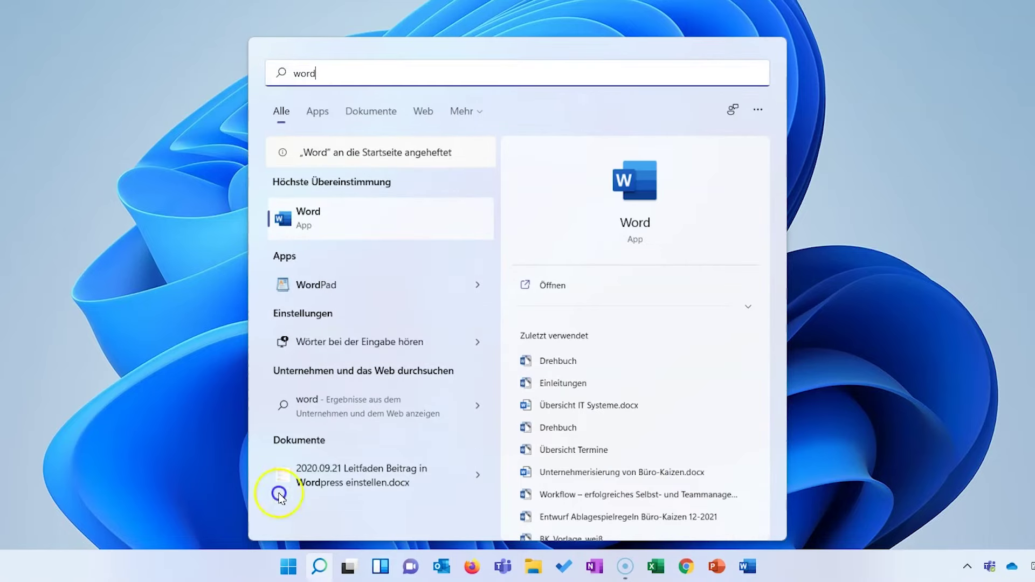
click(194, 520)
click(289, 566)
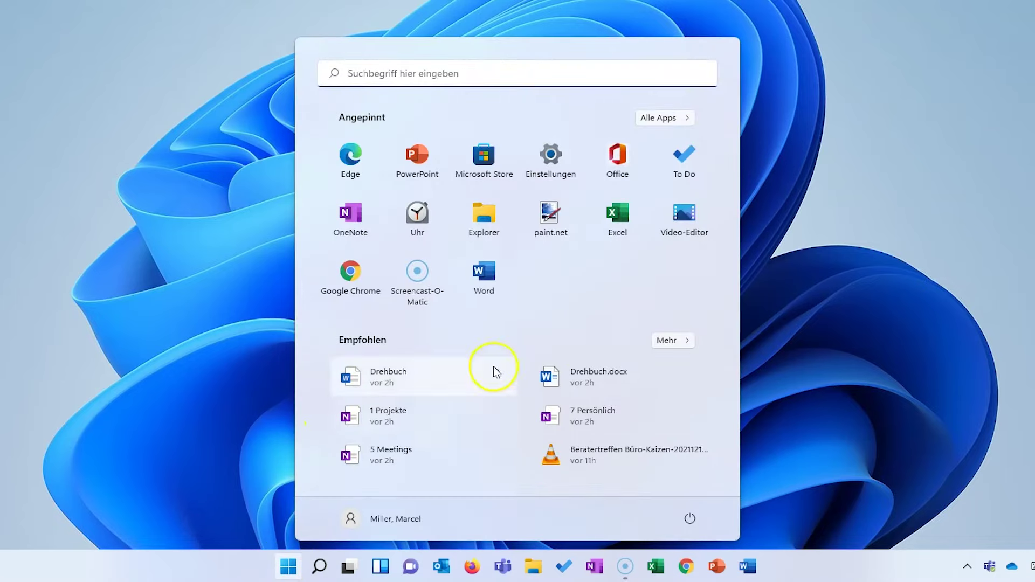
click(890, 309)
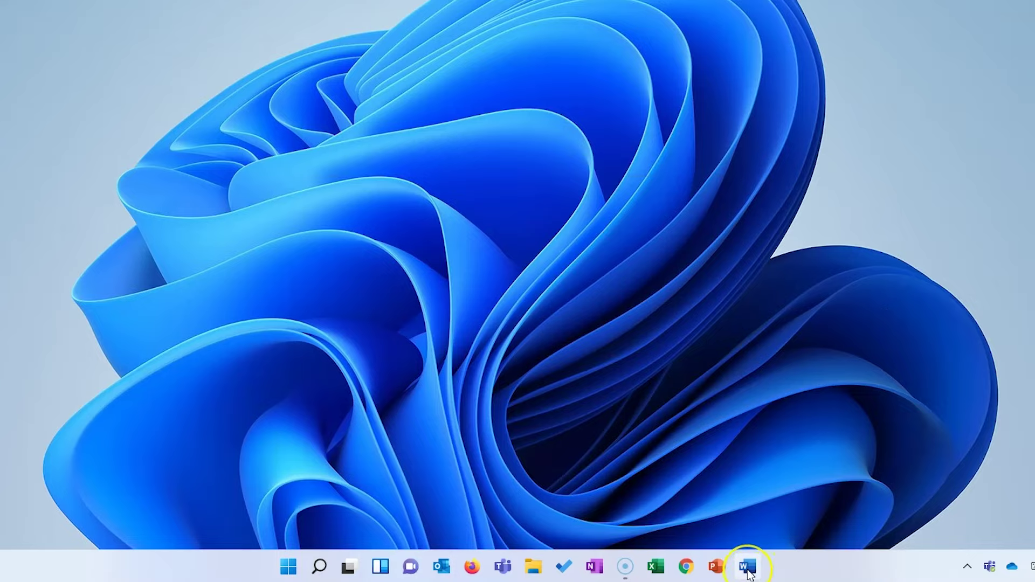
Unpin the Word app from the taskbar
click(289, 570)
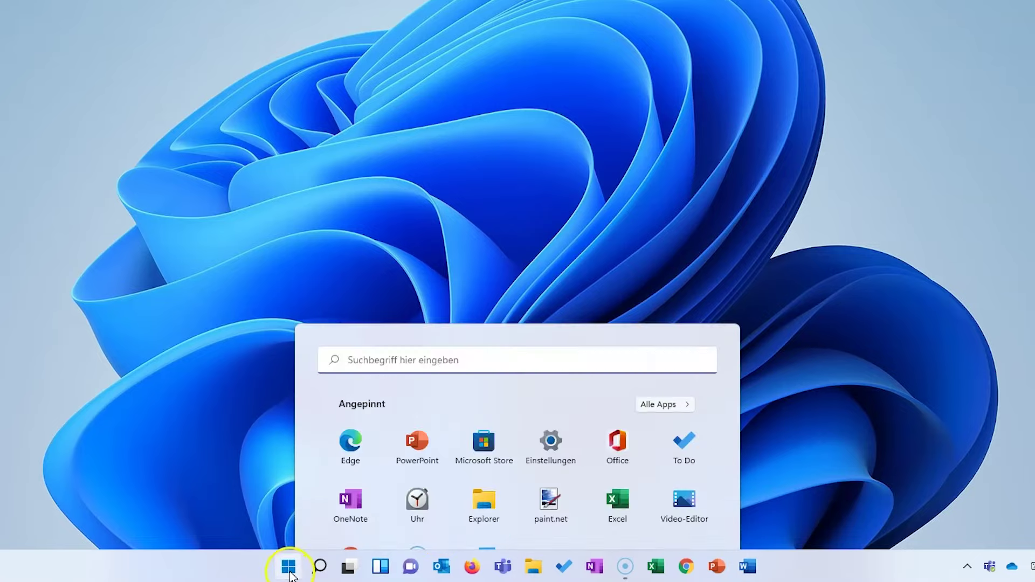
click(855, 377)
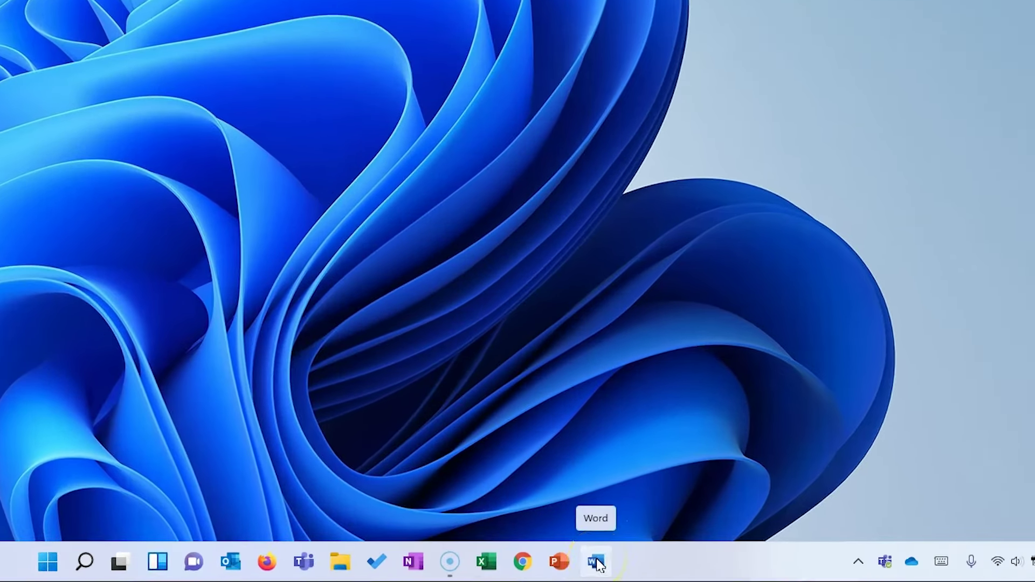
right_click(597, 562)
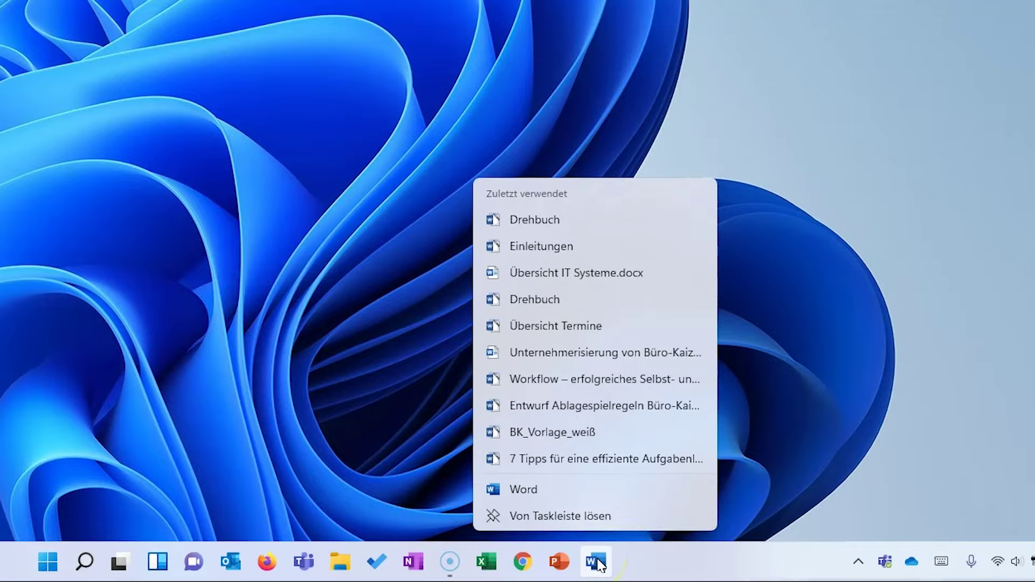
click(602, 516)
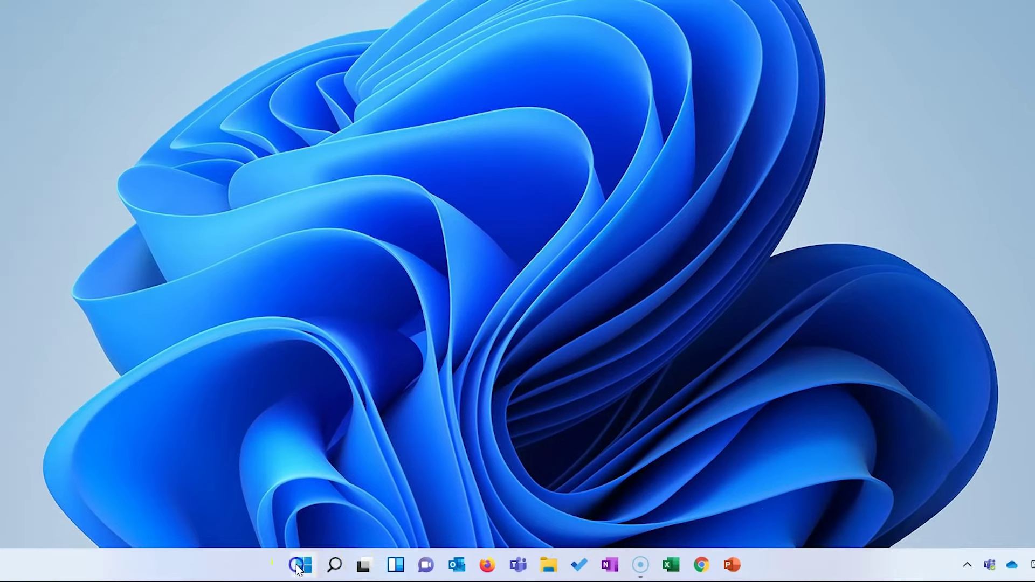
Examine the pinned Word app in the Start menu and the options offered for it
click(65, 561)
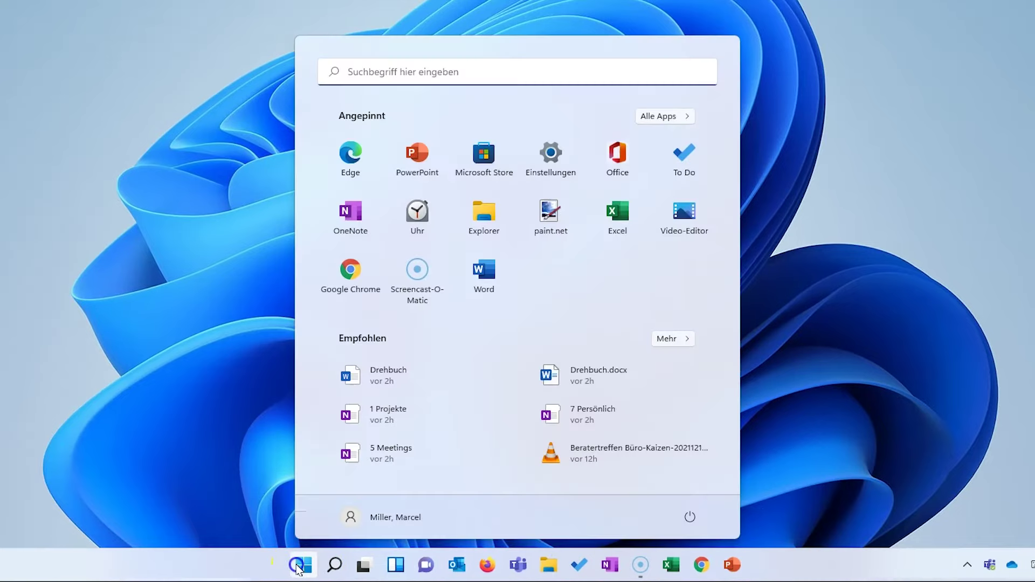
right_click(479, 278)
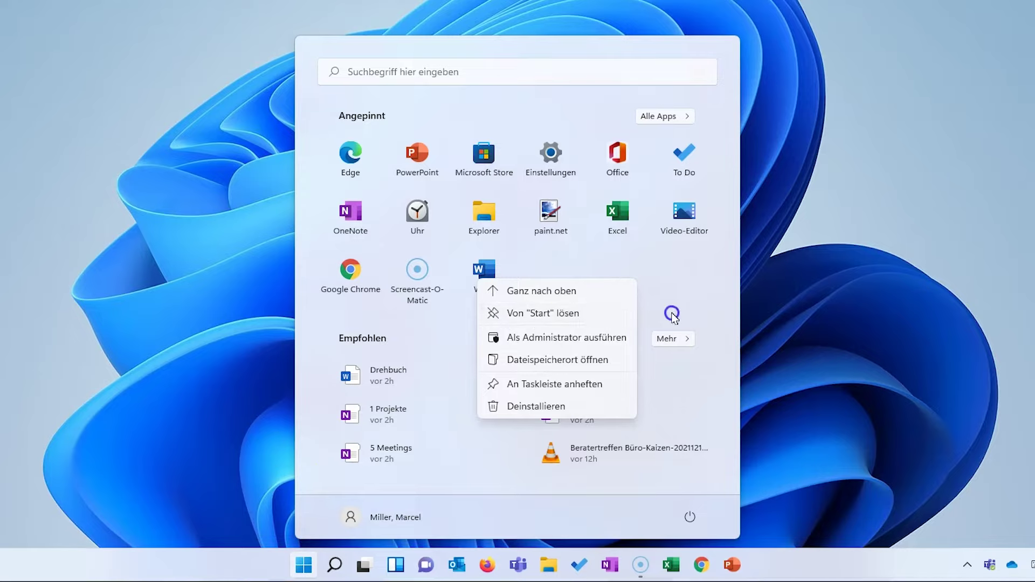
click(785, 562)
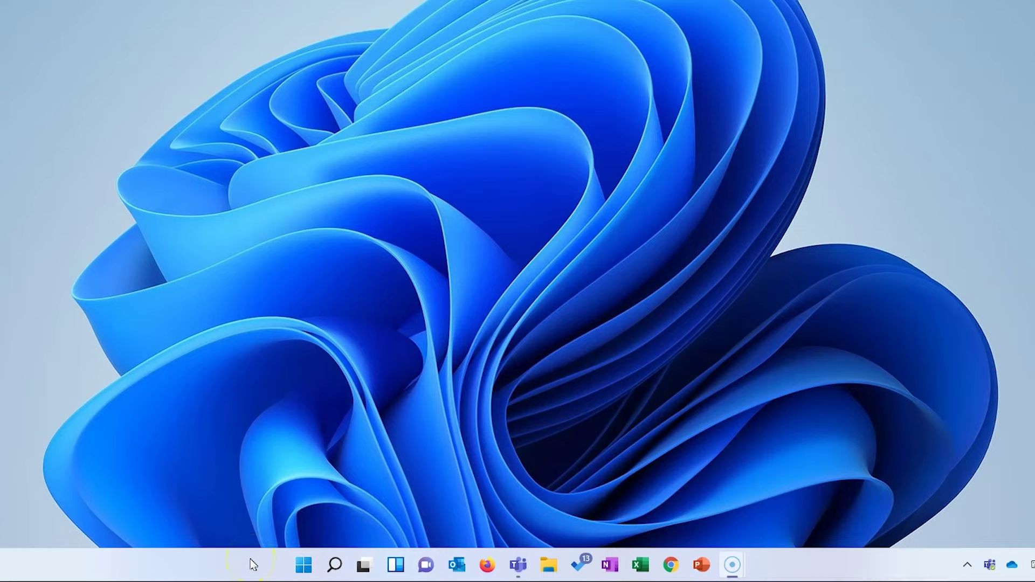
click(304, 565)
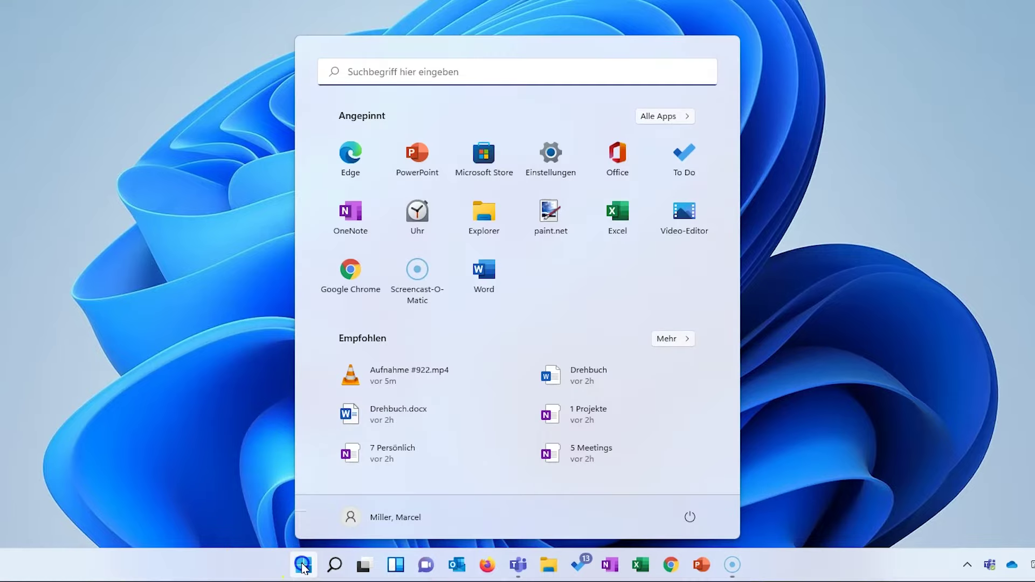
click(484, 291)
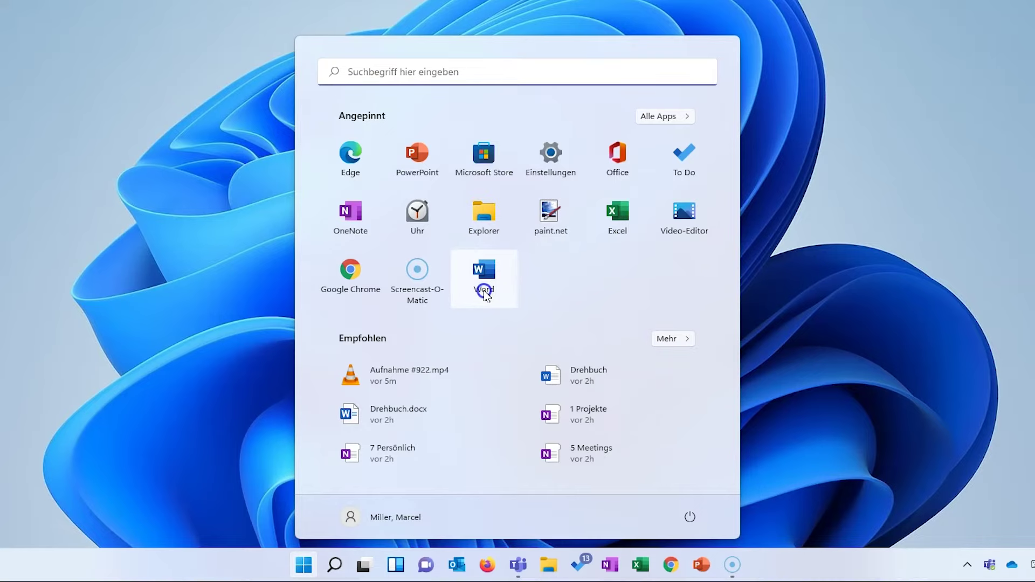
click(311, 547)
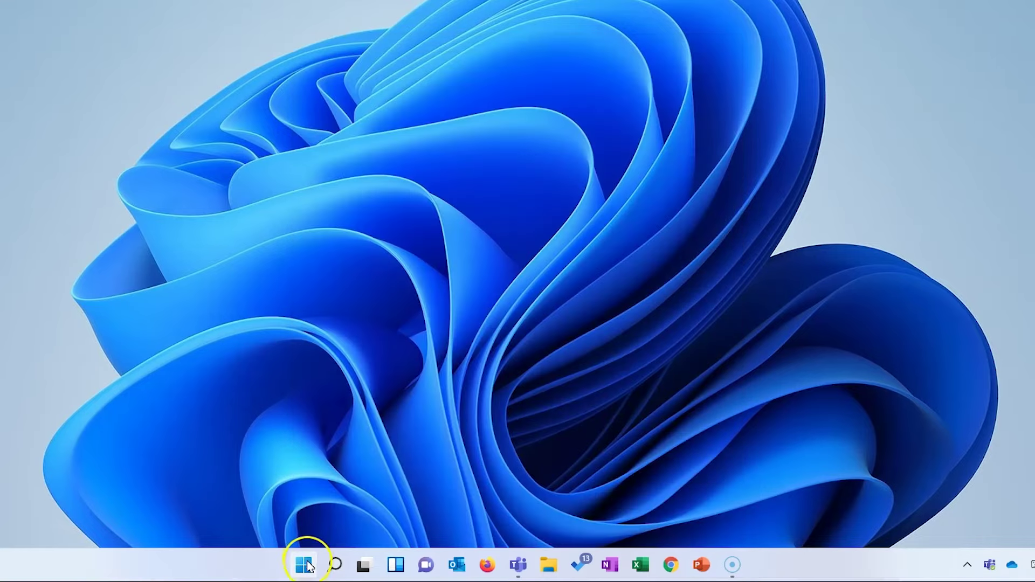
View the system shortcuts of the Start button, including the choices for shutting down or signing out
right_click(308, 564)
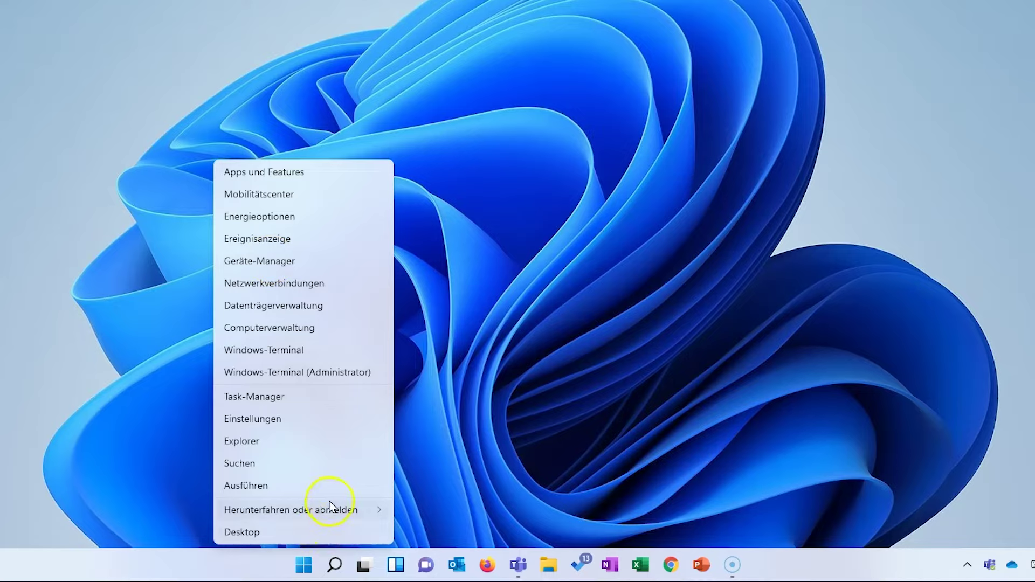
mouse_move(329, 512)
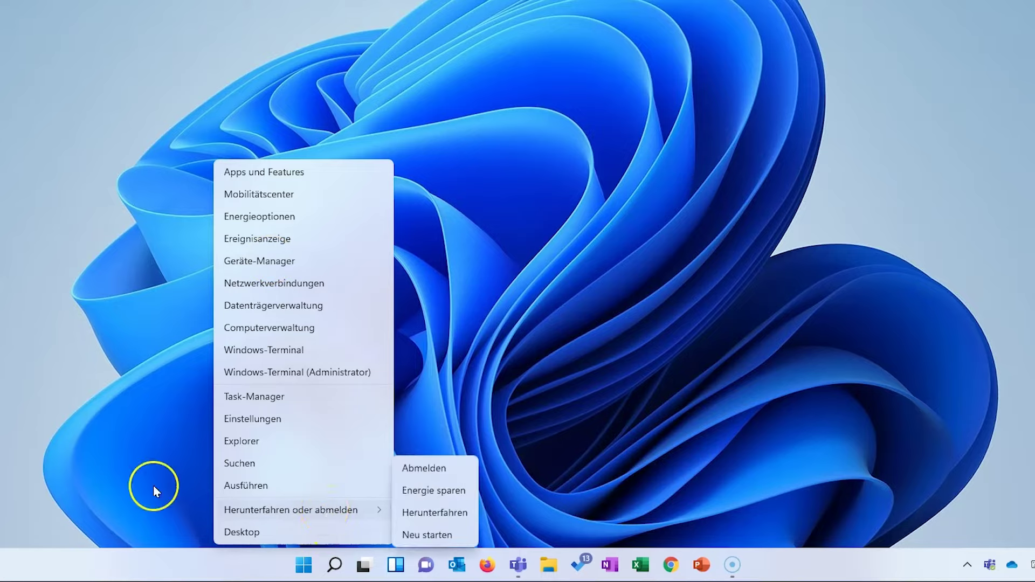
click(170, 482)
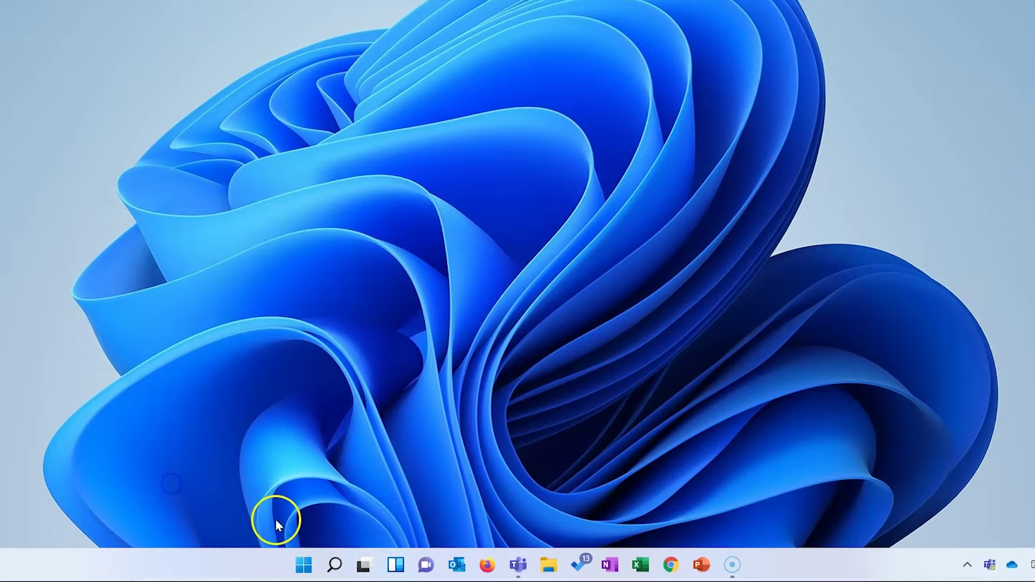
right_click(303, 563)
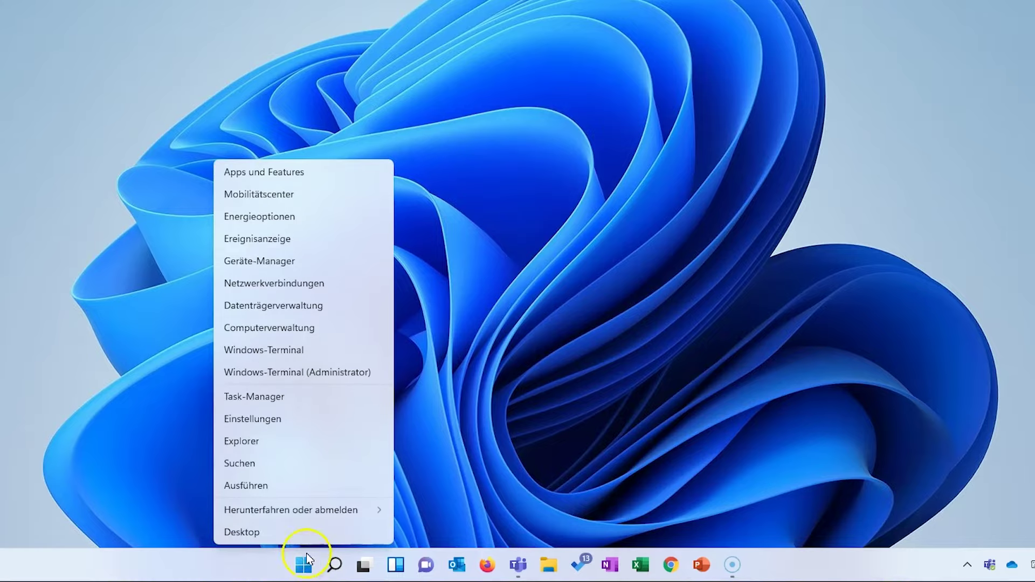
View the pinned folders and options offered for Explorer on the taskbar
click(547, 565)
right_click(547, 565)
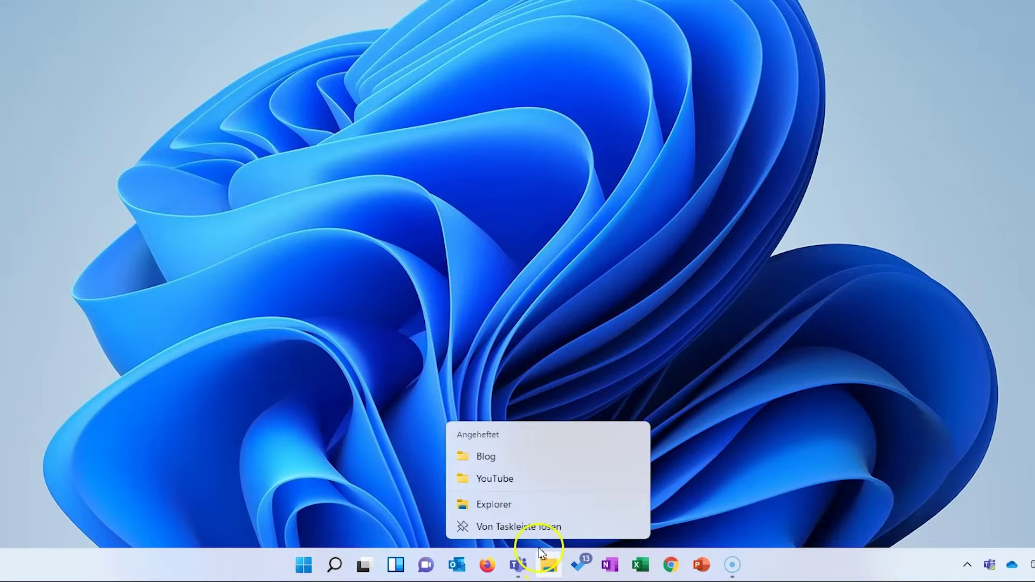
click(265, 564)
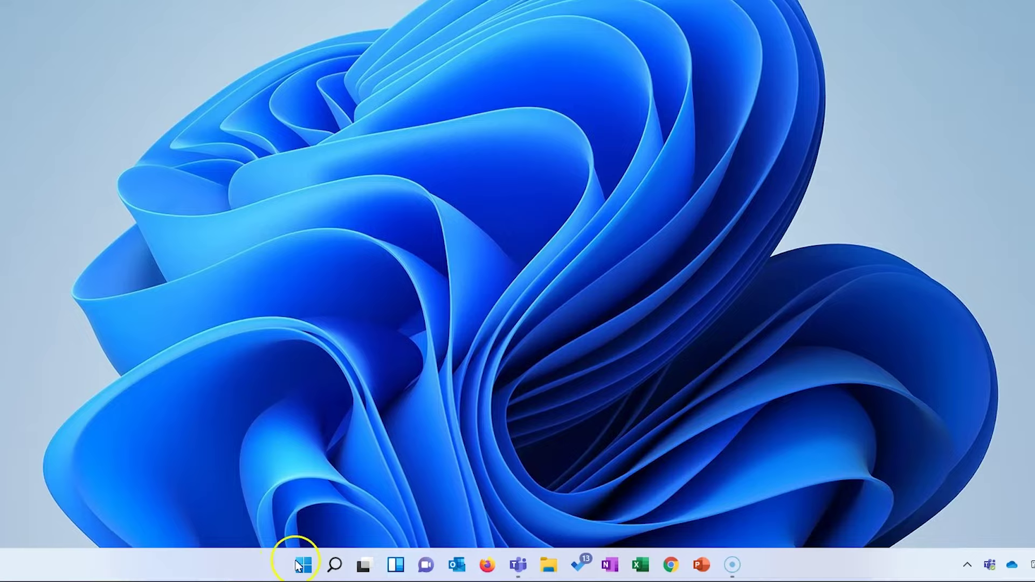
click(334, 566)
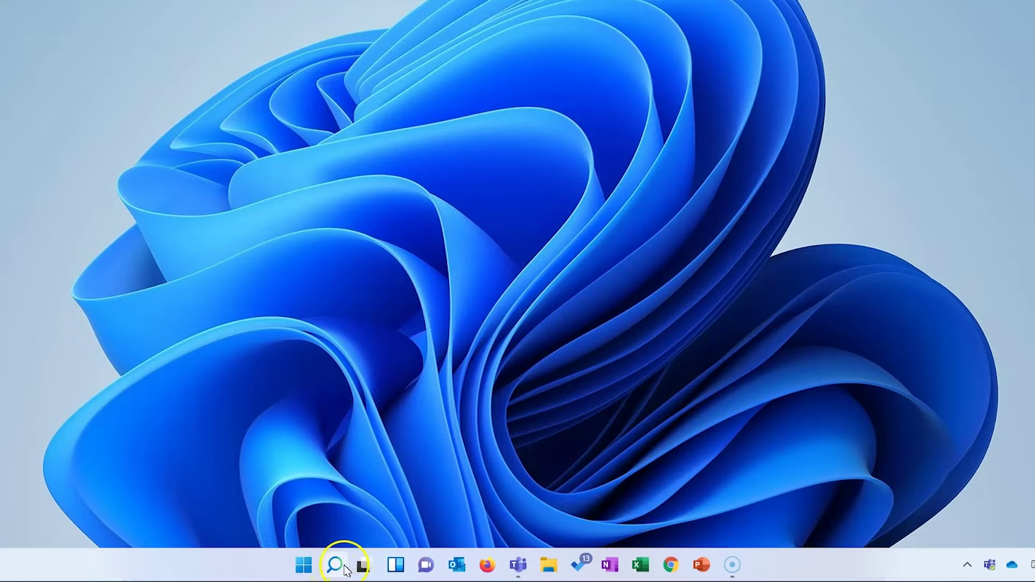
right_click(551, 567)
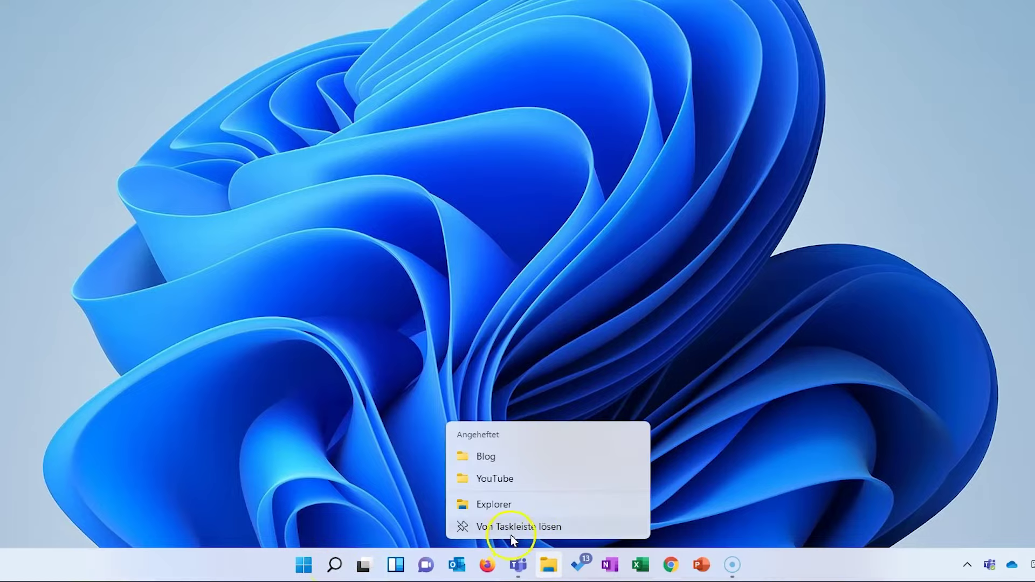
click(376, 521)
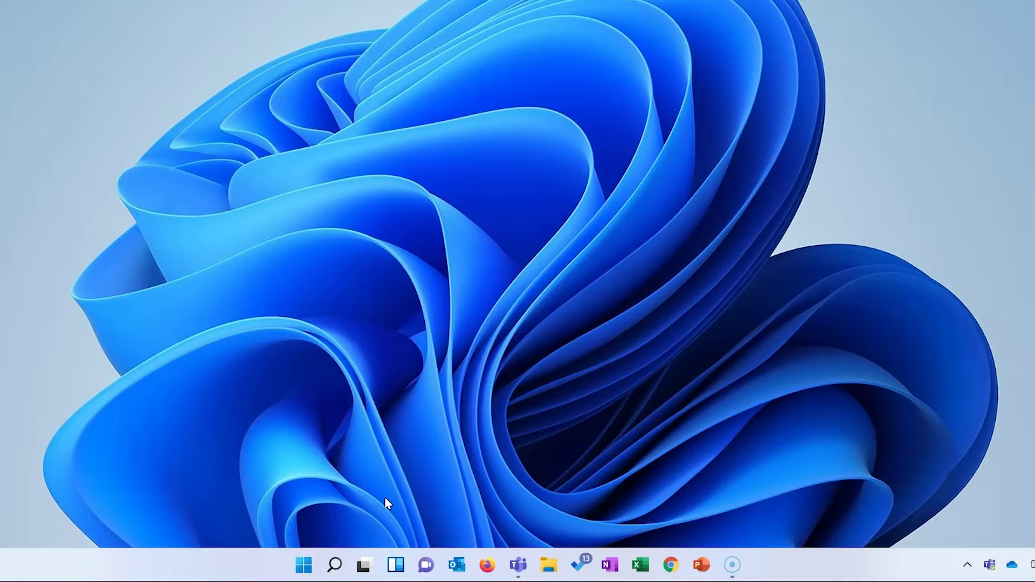
Look at the Windows Search window and switch to the Start menu
click(338, 566)
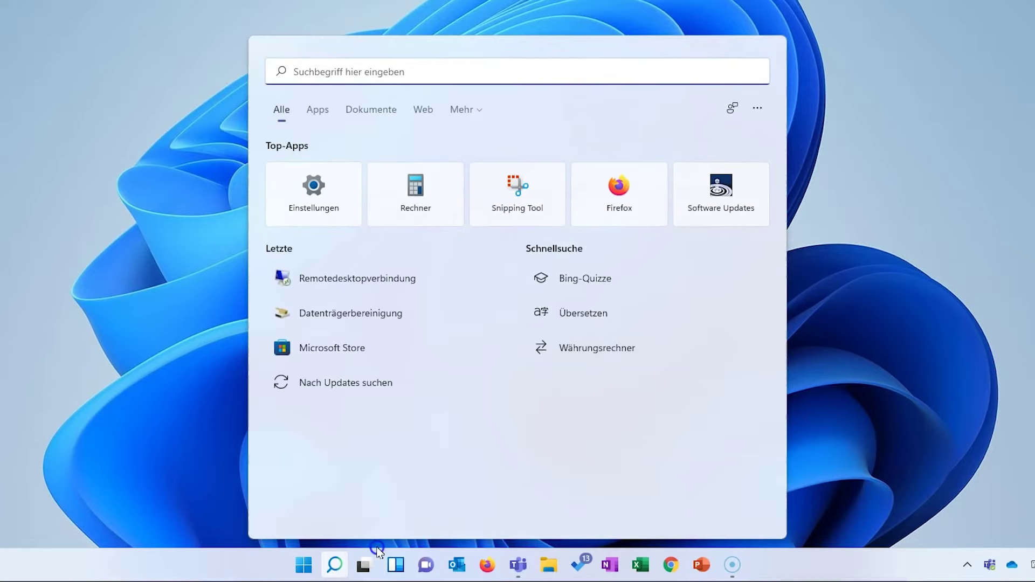
click(304, 564)
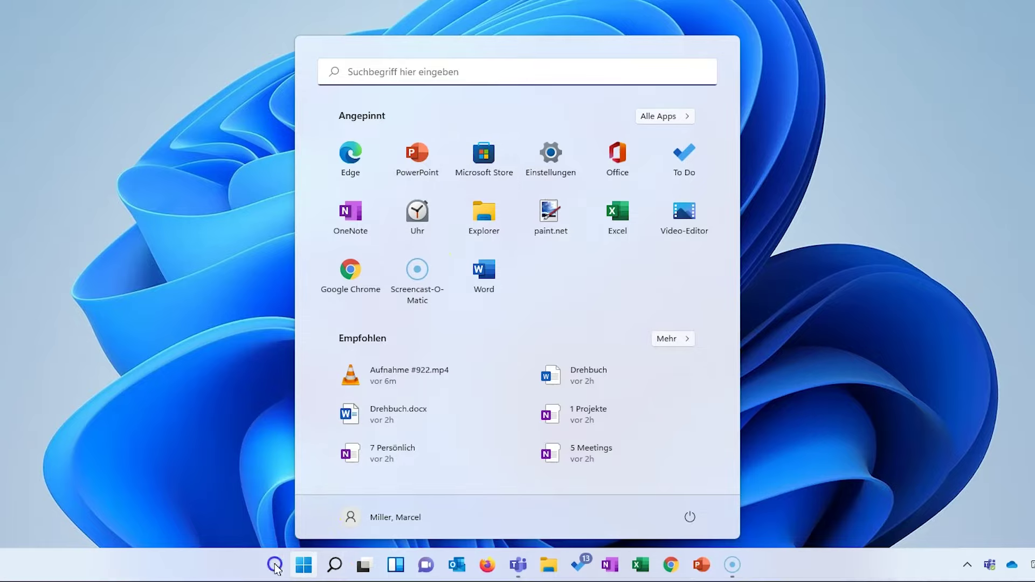
Close the Start menu and preview the available virtual desktops from the taskbar
click(224, 496)
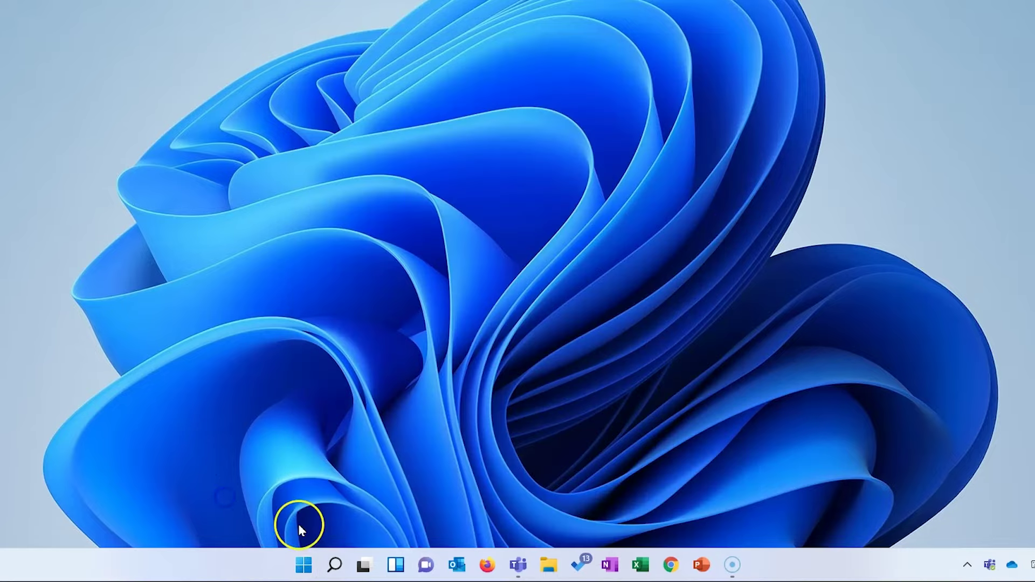
mouse_move(365, 571)
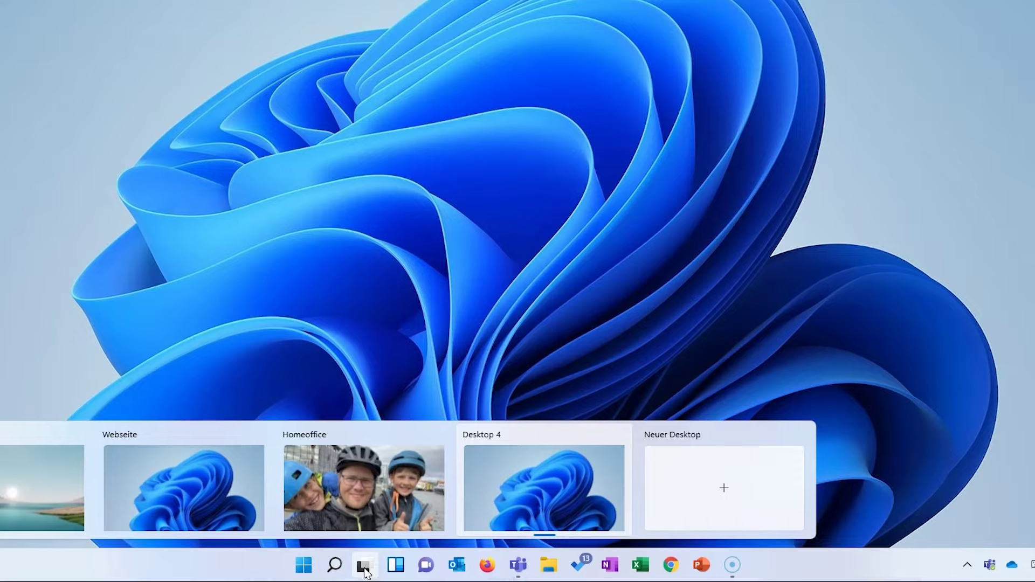
Look through the widgets such as weather, stocks and calendar, and close the widget board
click(396, 567)
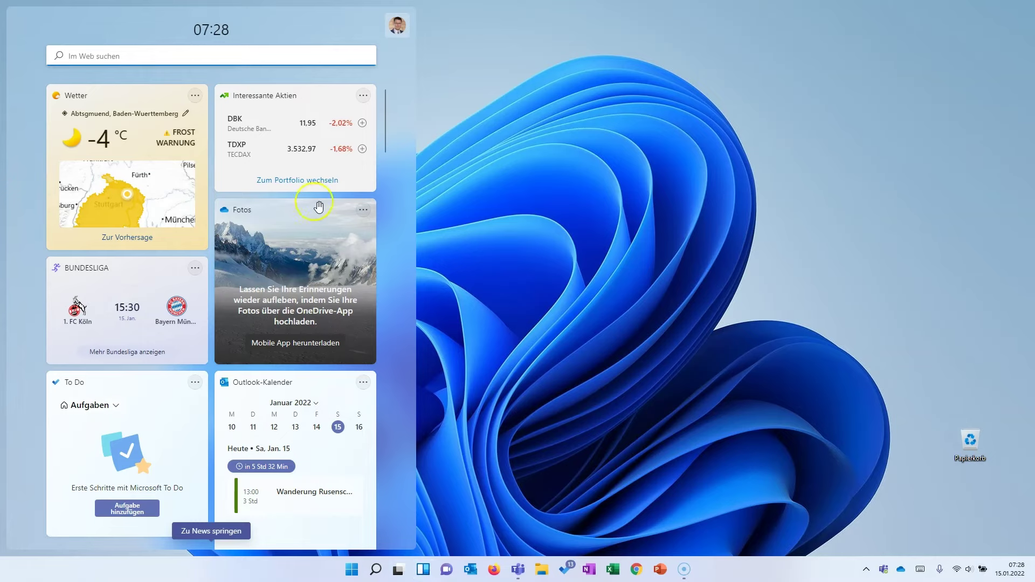
scroll(268, 273, down, 3)
scroll(267, 273, down, 3)
scroll(265, 272, up, 6)
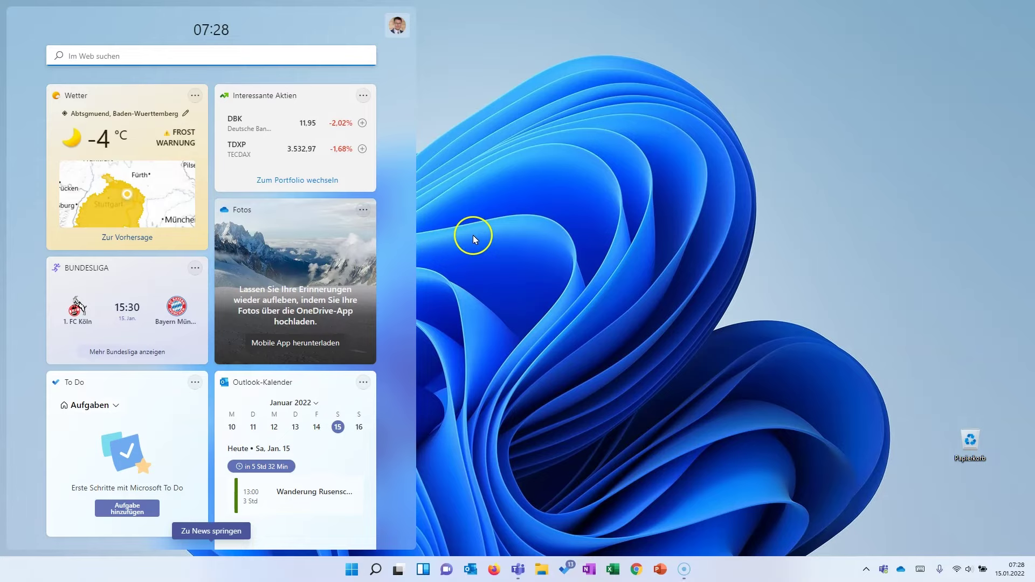
click(507, 203)
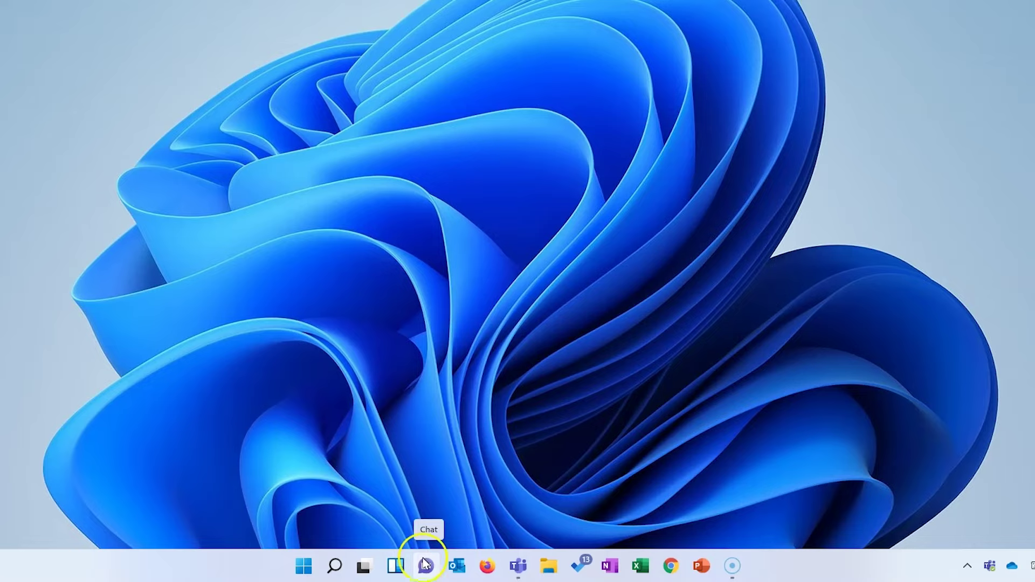
Open the taskbar settings and move the settings window down to the middle of the desktop
mouse_move(521, 569)
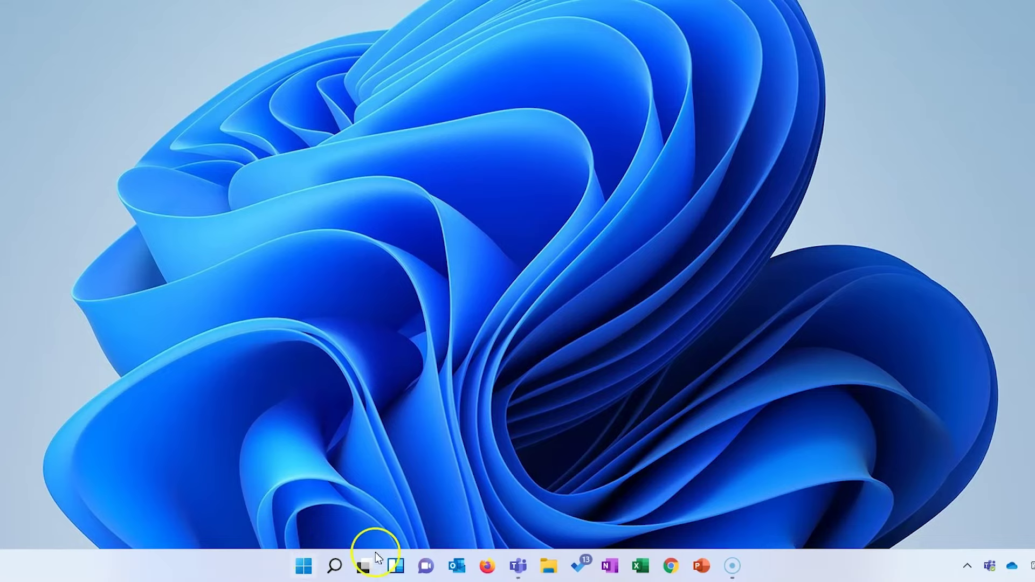
right_click(210, 571)
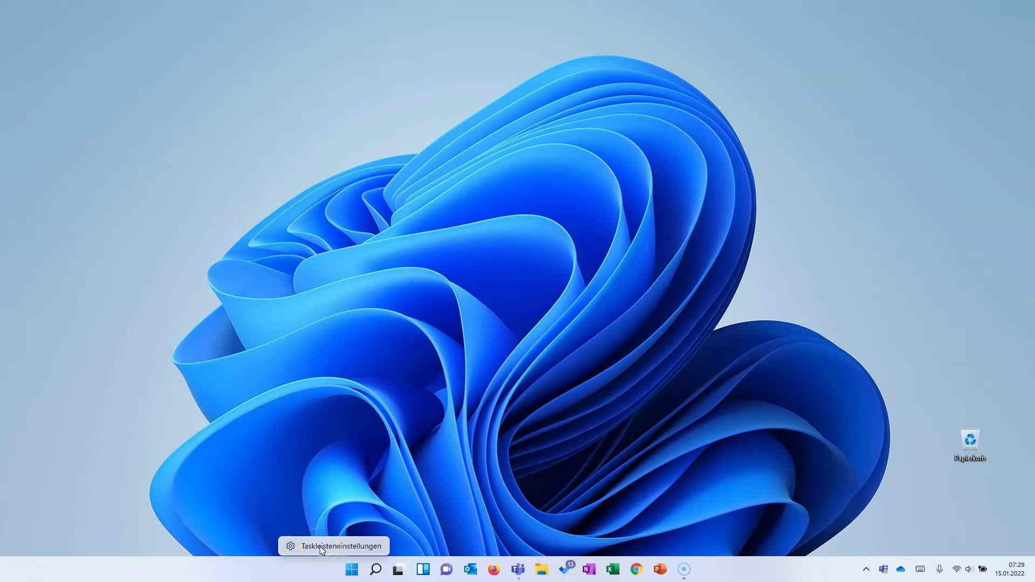
click(320, 546)
drag(325, 20, 555, 220)
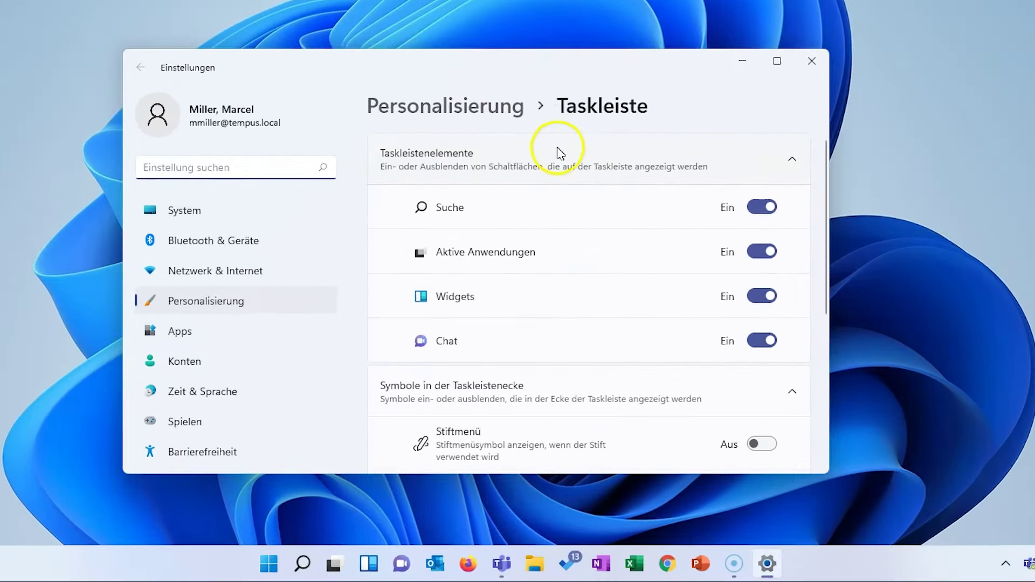
Turn off the taskbar elements Suche, Aktive Anwendungen, Widgets and Chat
click(760, 207)
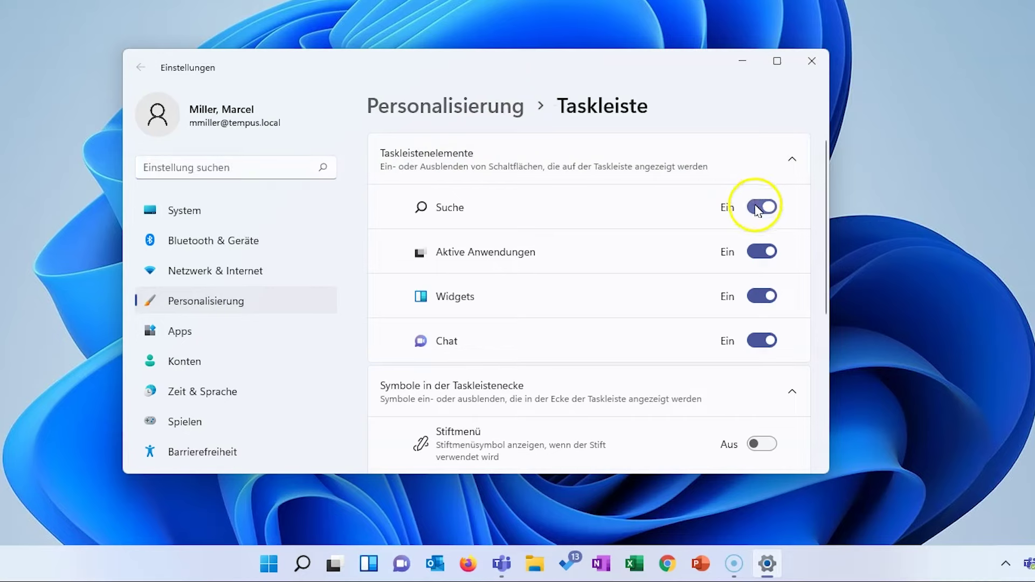
click(760, 251)
click(760, 296)
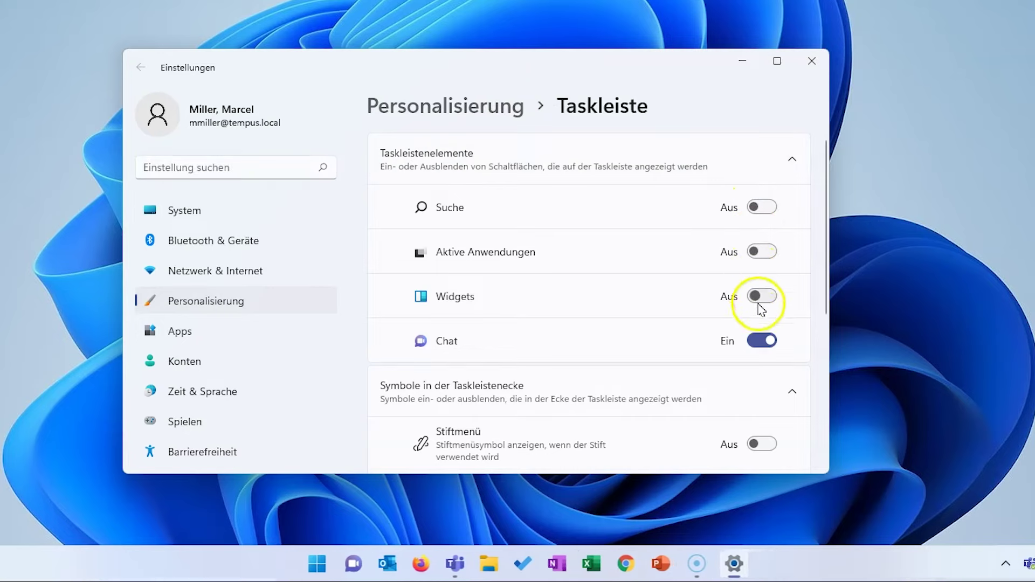
click(761, 340)
click(763, 207)
click(766, 208)
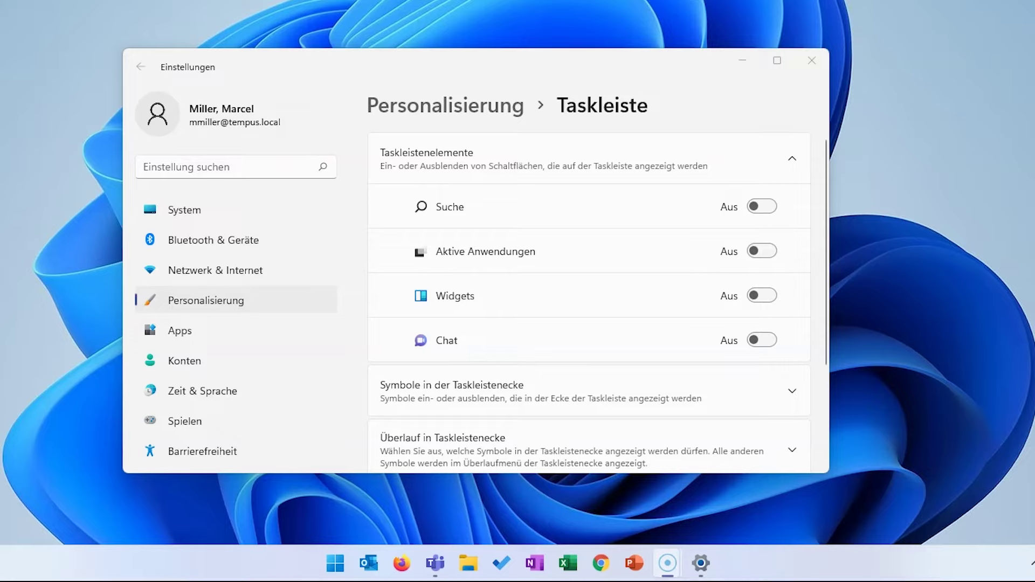
Enable the Bildschirmtastatur symbol in the taskbar corner and try it out from the taskbar
click(457, 178)
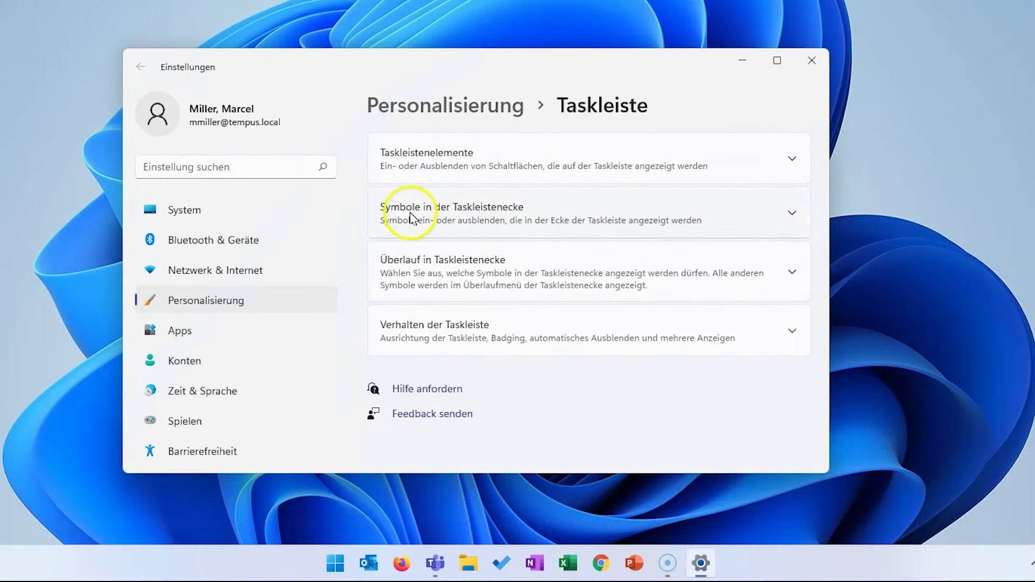
click(507, 215)
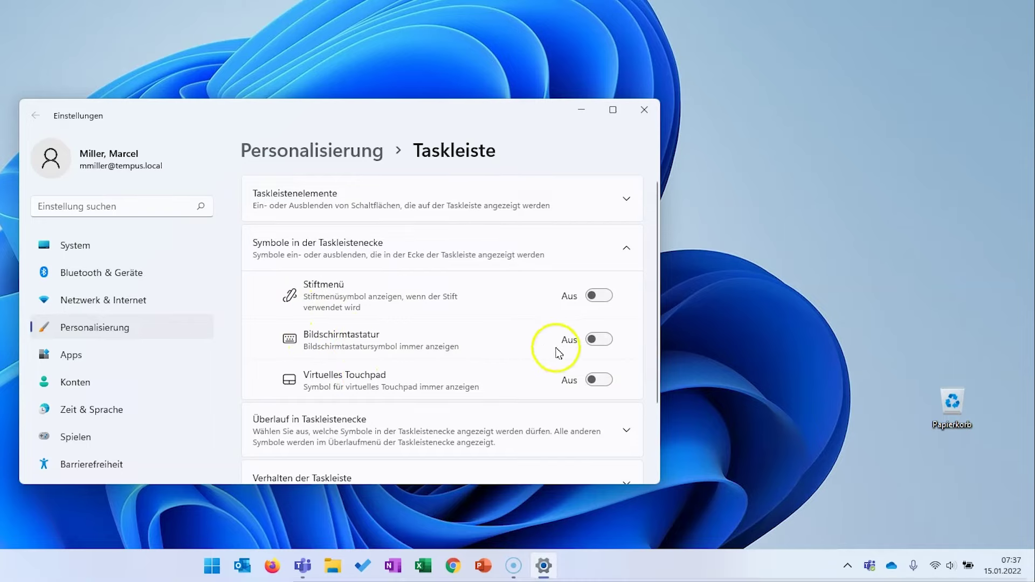
click(598, 340)
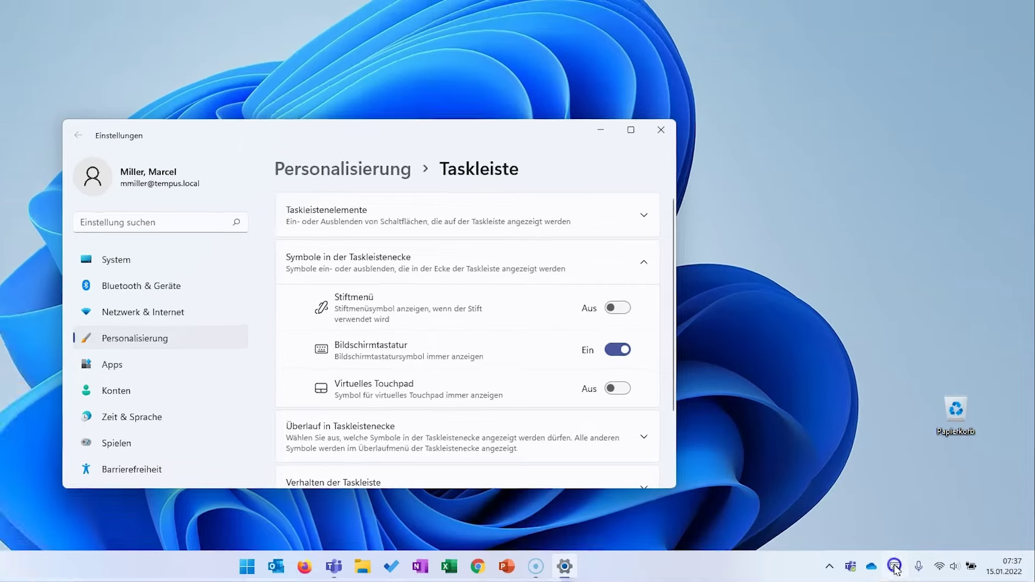
click(889, 566)
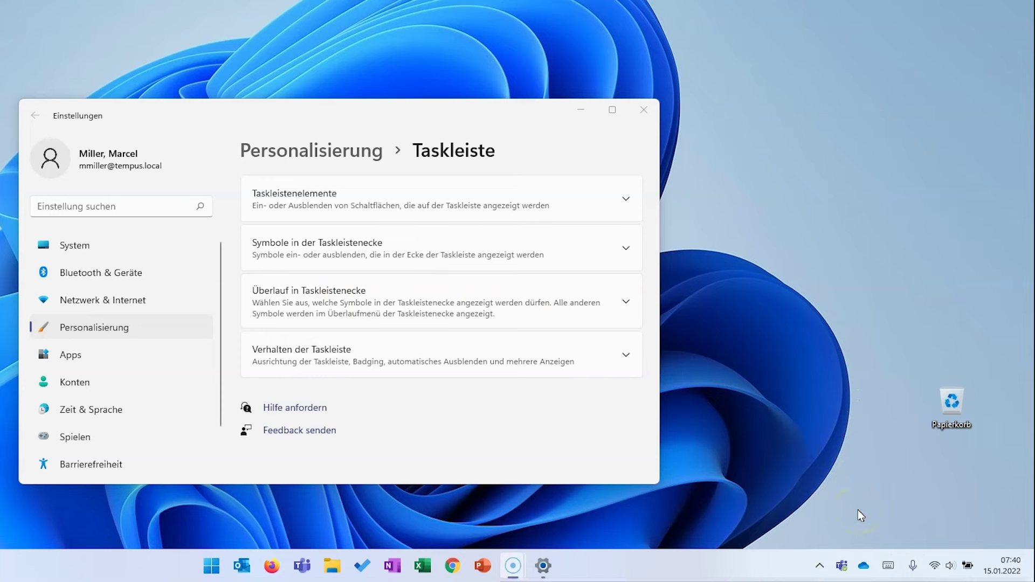
Expand the taskbar corner overflow settings and view the OneDrive status and the hidden icons
click(597, 299)
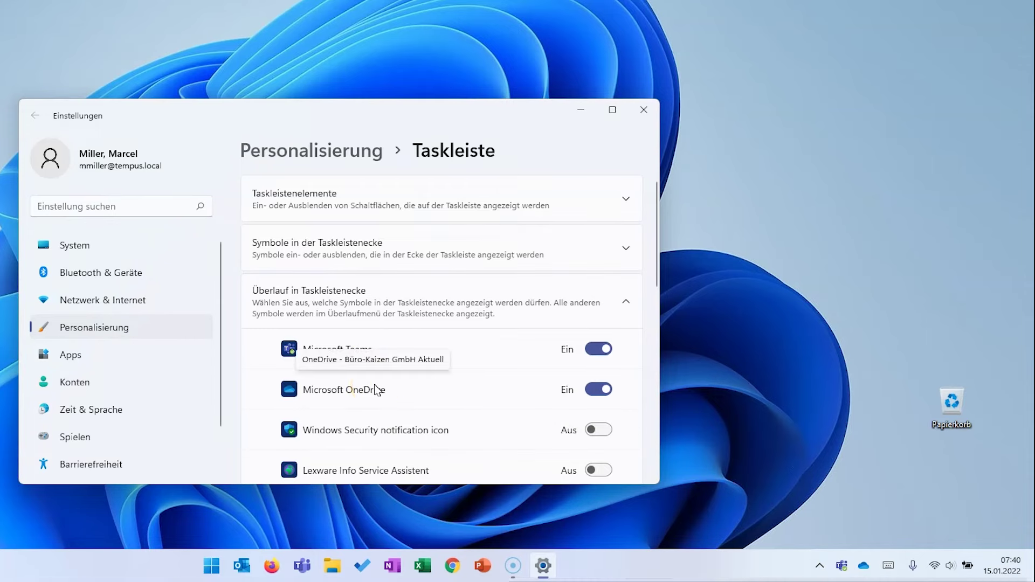
click(863, 565)
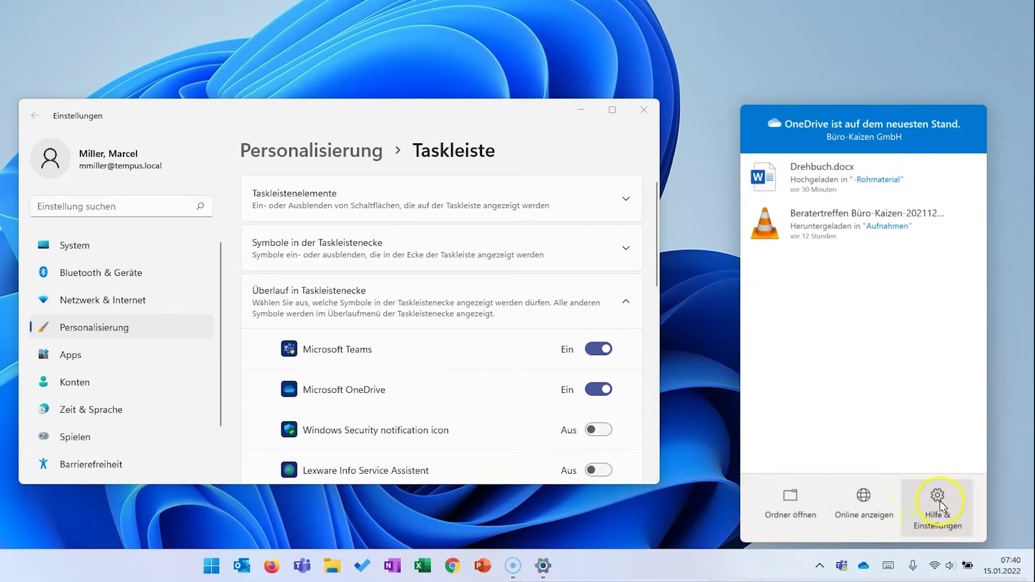
click(707, 447)
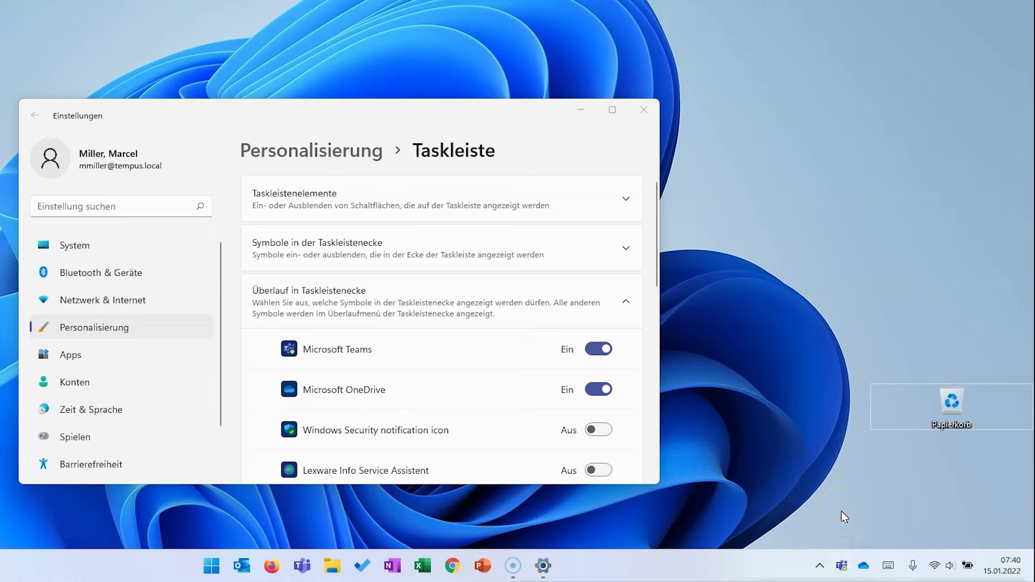
click(819, 566)
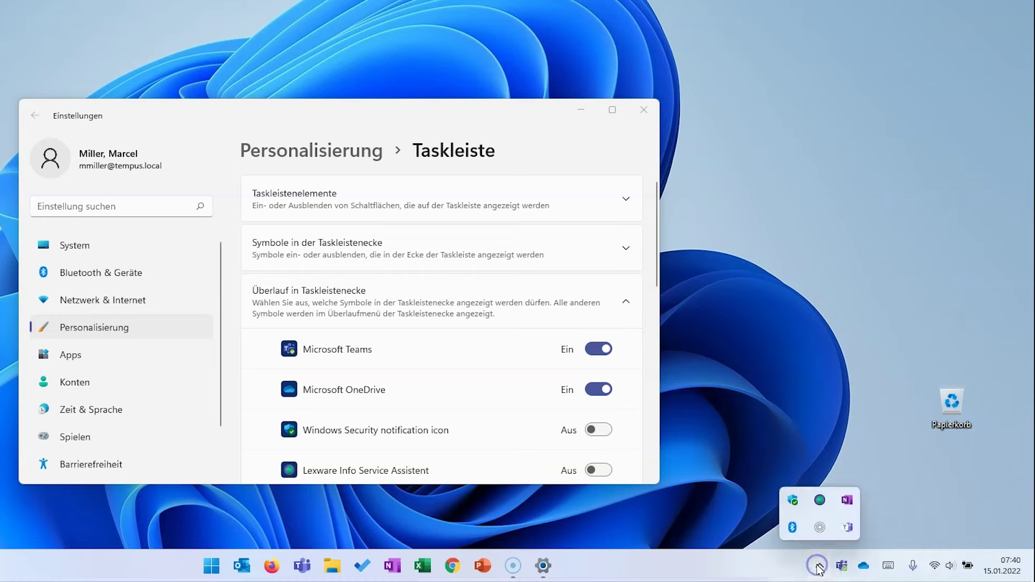
click(759, 507)
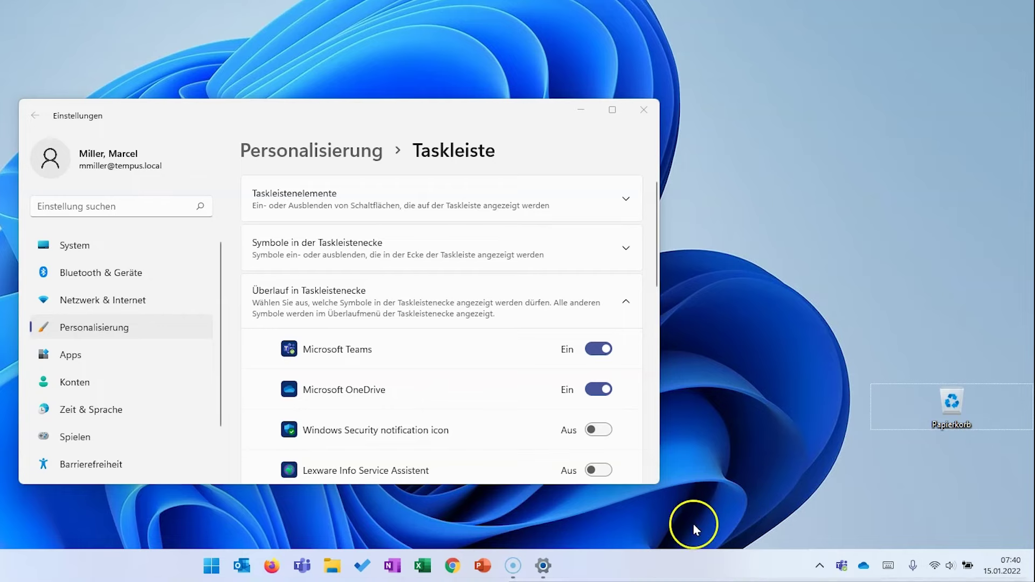
Try moving the Microsoft OneDrive icon into the overflow menu and restore it to the taskbar corner
click(598, 392)
click(845, 565)
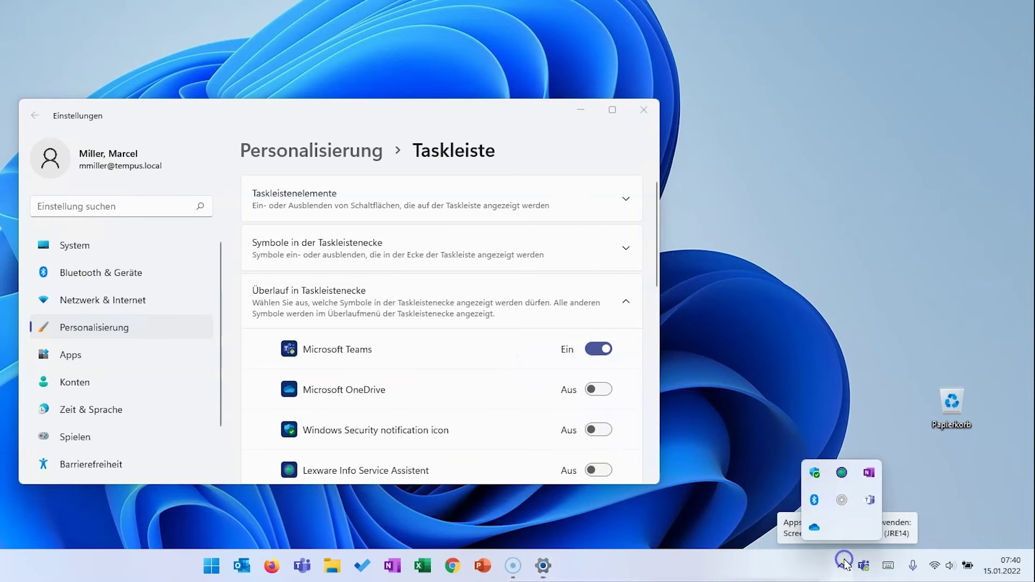
click(603, 394)
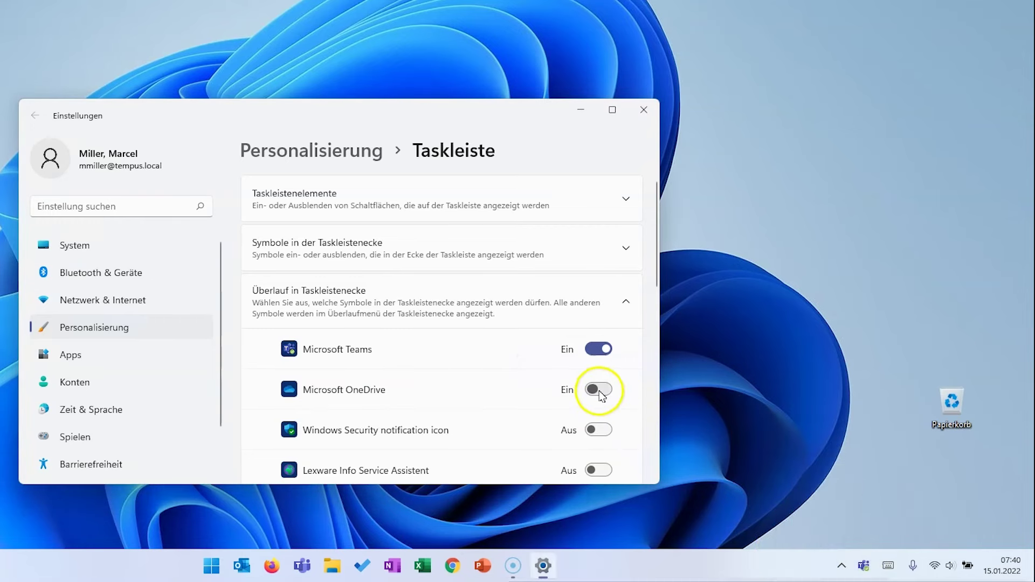
Look through the apps available for the taskbar corner and compare them with the hidden icons
scroll(538, 356, down, 1)
scroll(536, 358, down, 4)
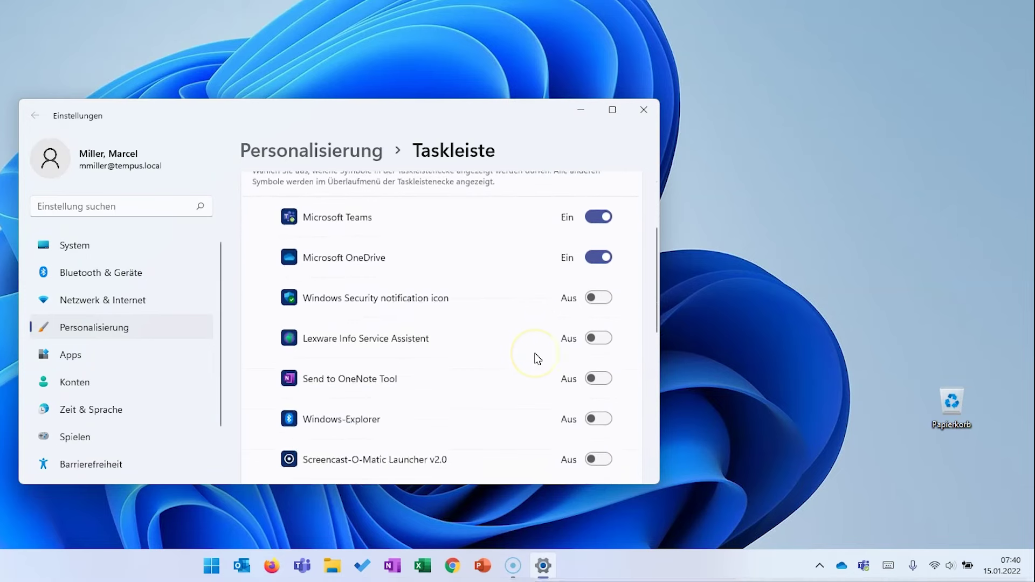
scroll(598, 387, down, 4)
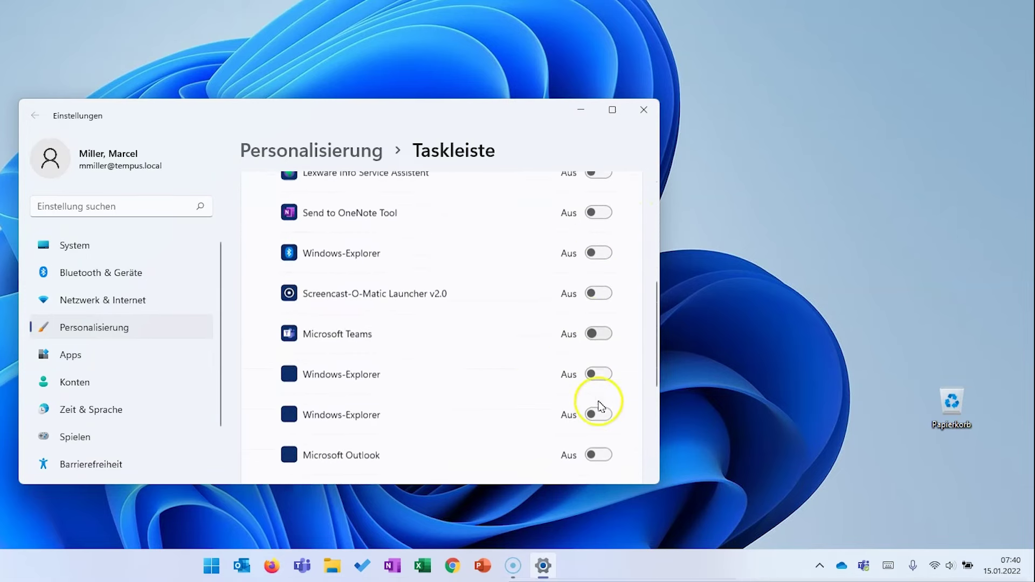
scroll(599, 405, up, 5)
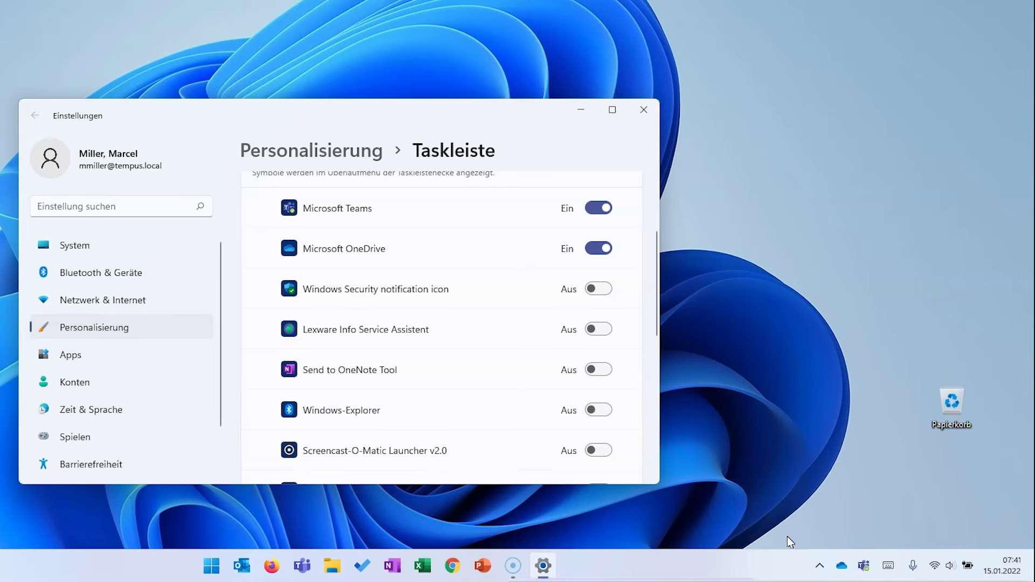
click(819, 565)
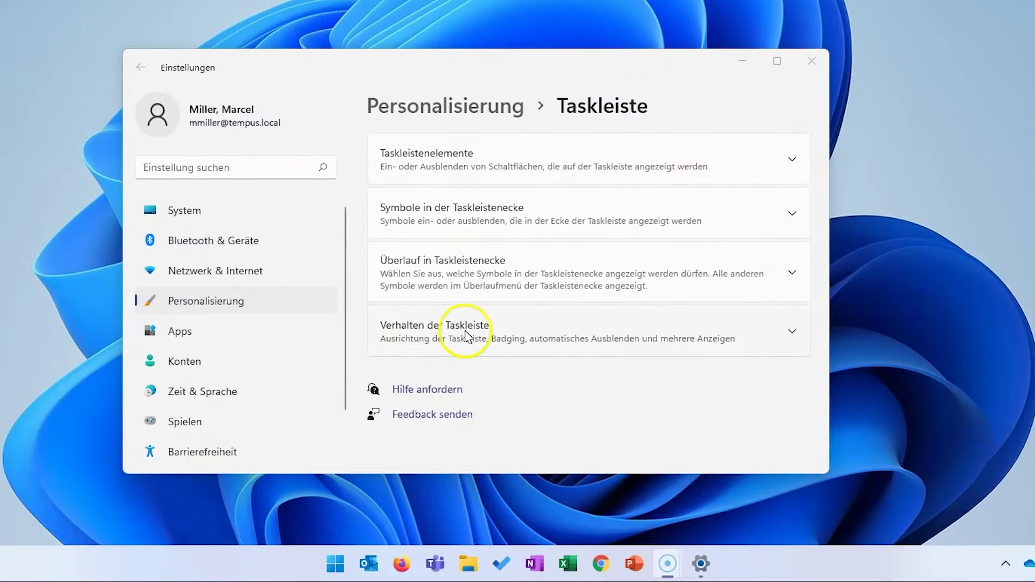
Expand the taskbar behaviour settings, set Taskleistenausrichtung to Links and check where the Start menu opens
click(542, 338)
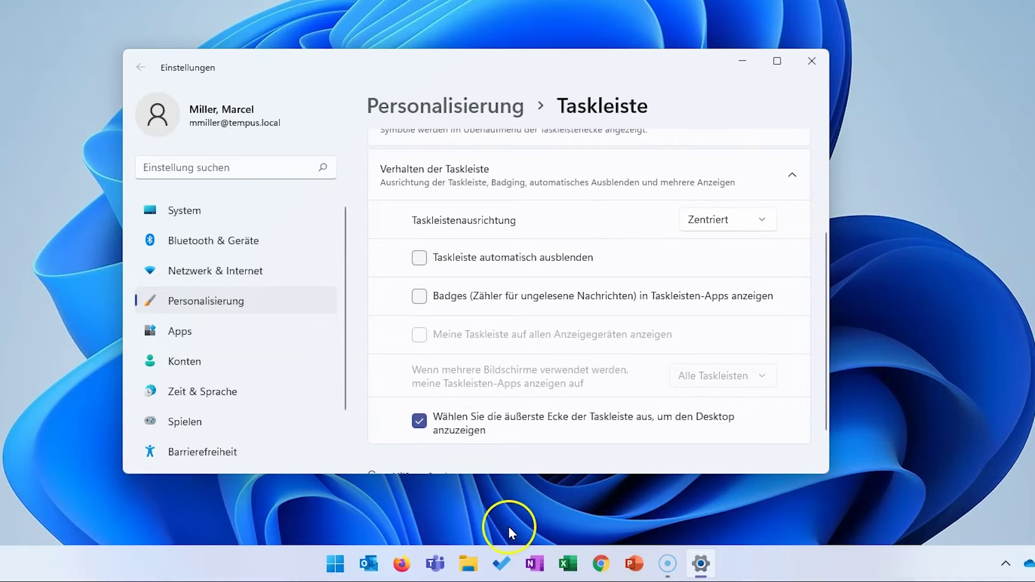
click(730, 225)
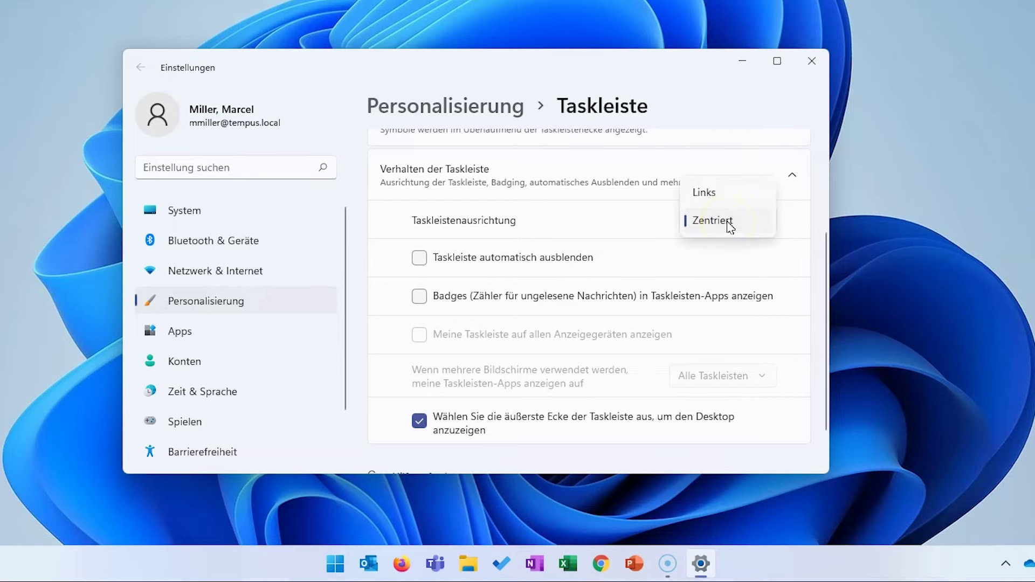
click(719, 194)
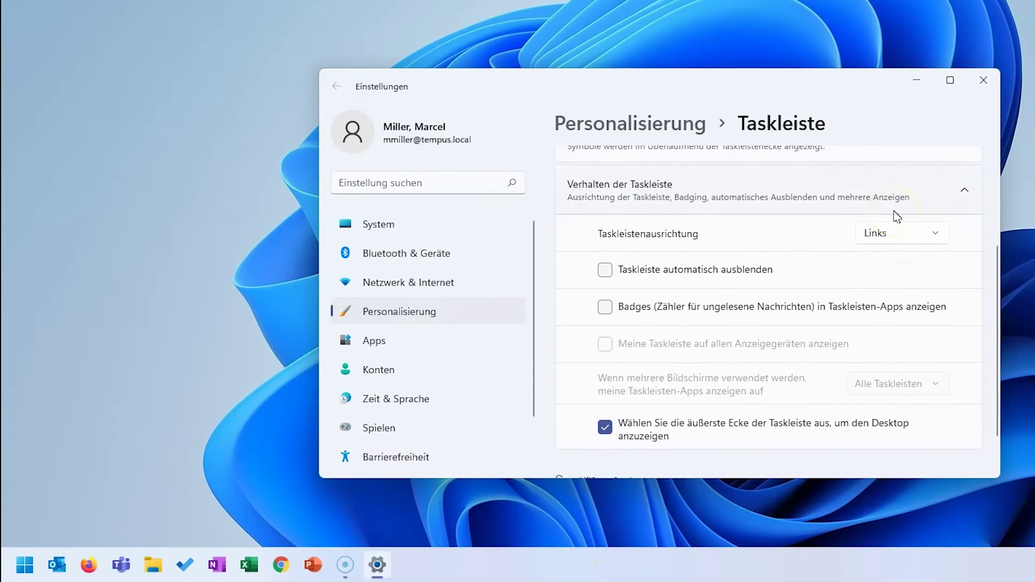
click(218, 424)
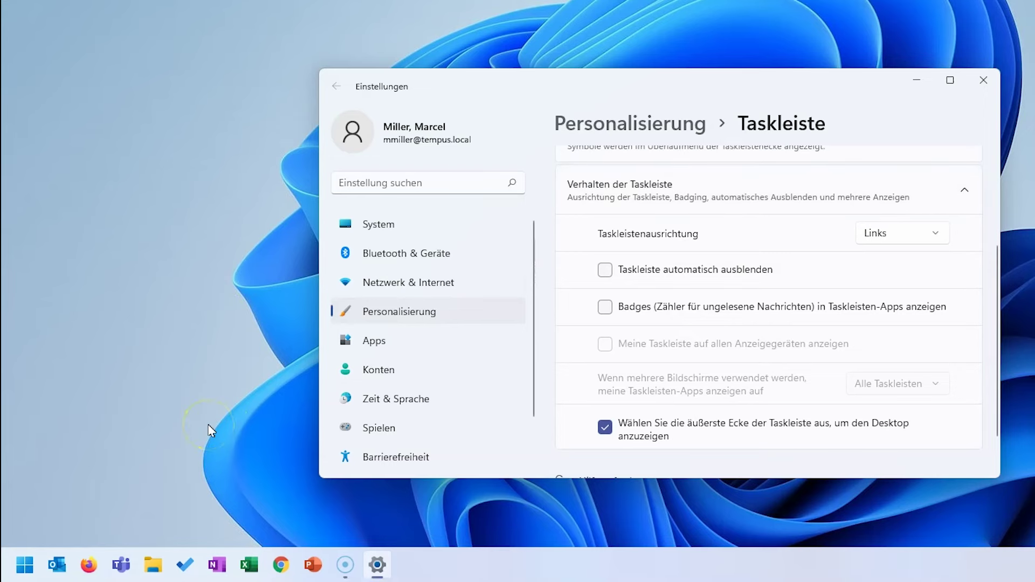
click(21, 566)
click(20, 566)
Set Taskleistenausrichtung back to Zentriert
click(873, 234)
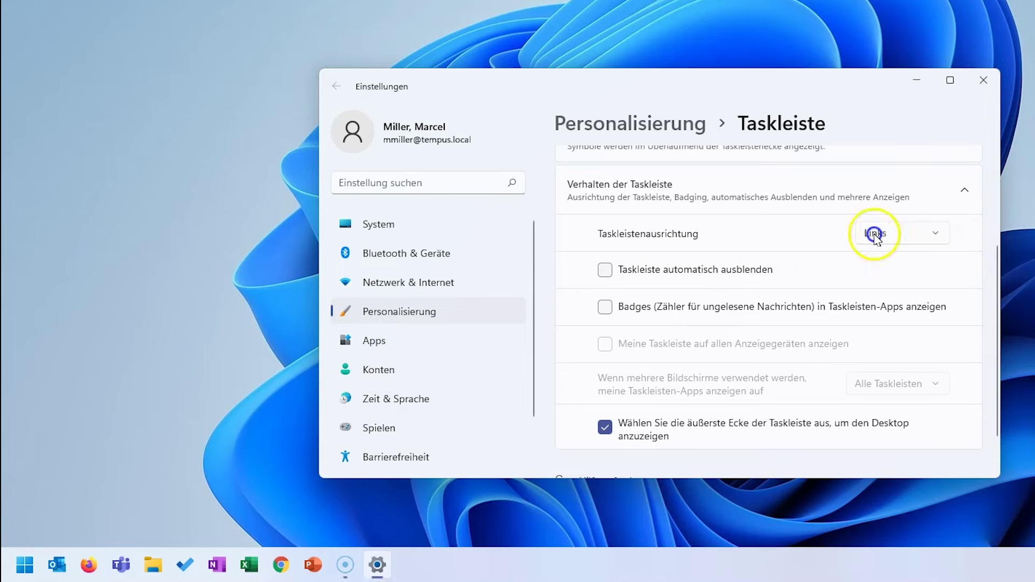
click(889, 261)
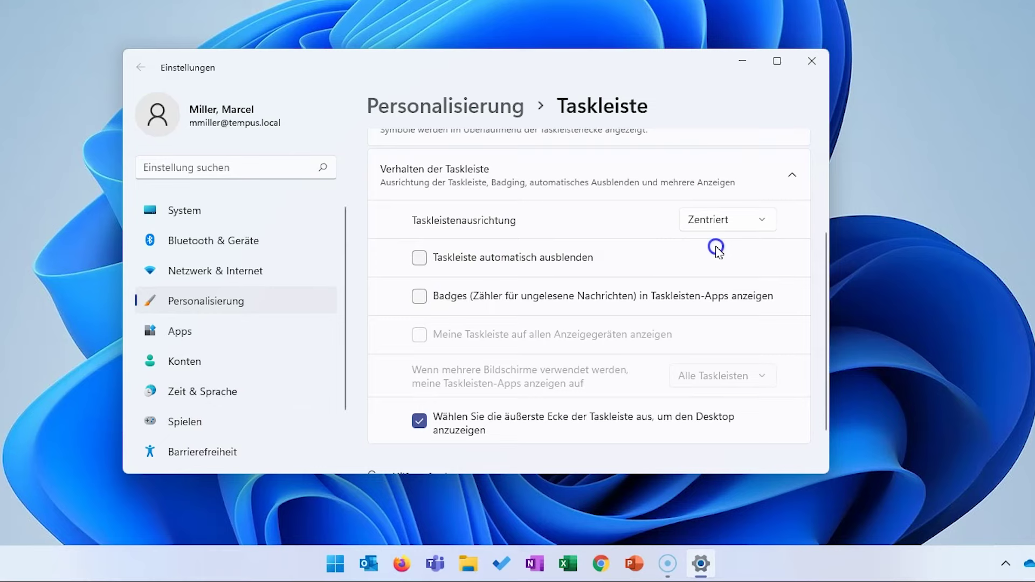
click(633, 564)
Try out automatic hiding of the taskbar and turn the option off again
click(444, 259)
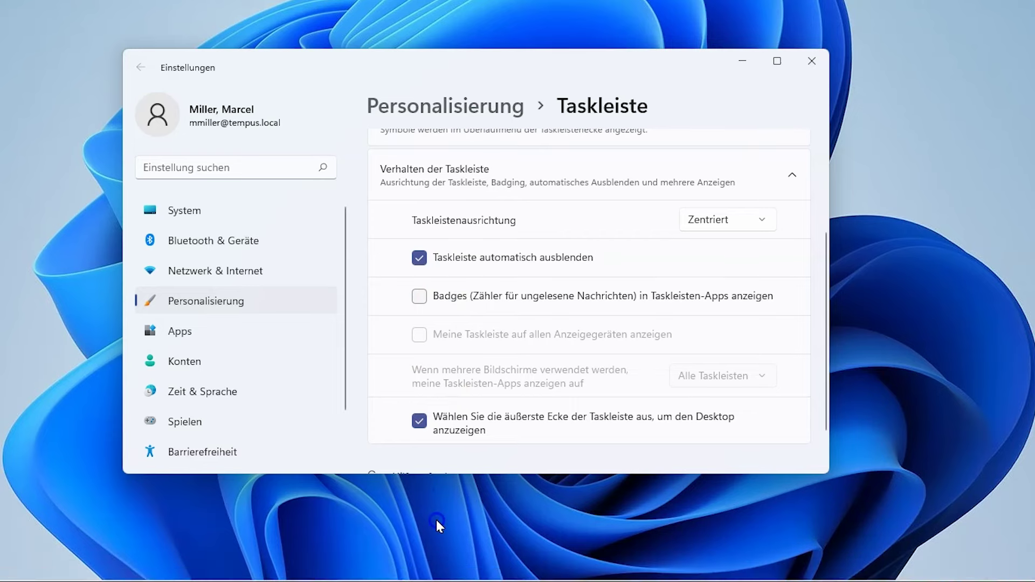
click(512, 496)
click(480, 258)
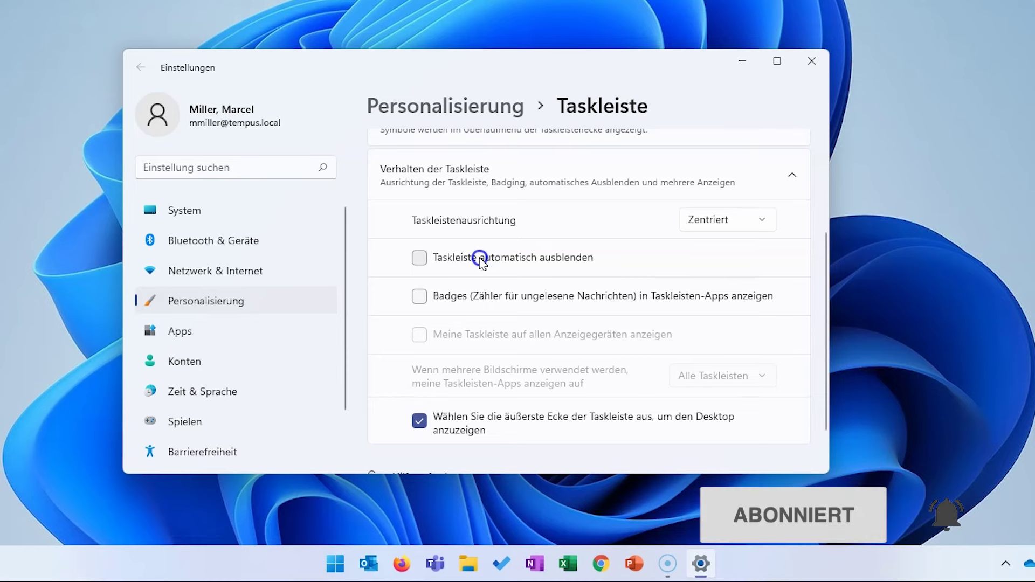
Enable badges that count unread messages on the taskbar apps
click(456, 300)
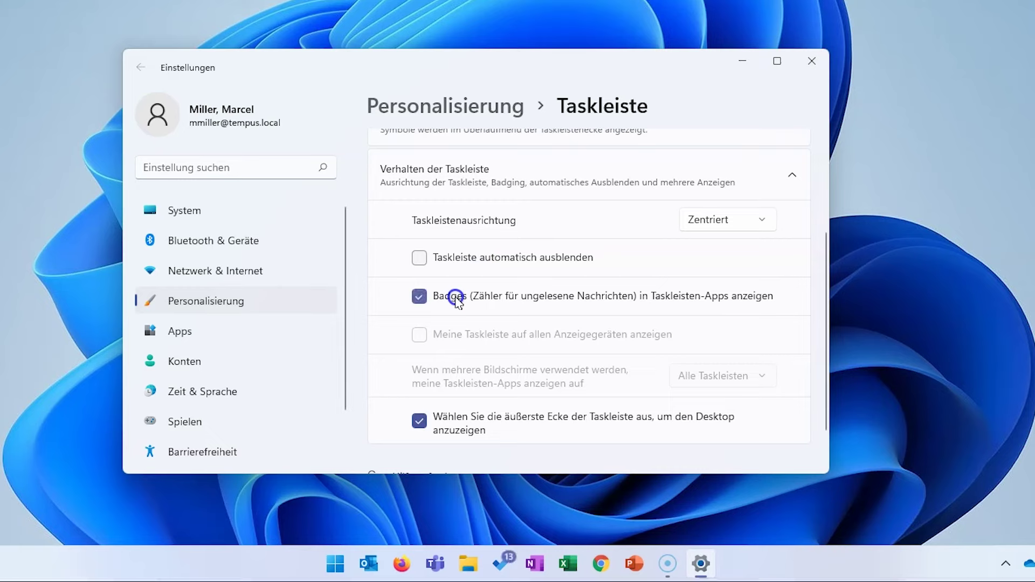
Switch the unread-message badges for taskbar apps off and on to compare the effect, leaving them turned off
click(456, 300)
click(456, 300)
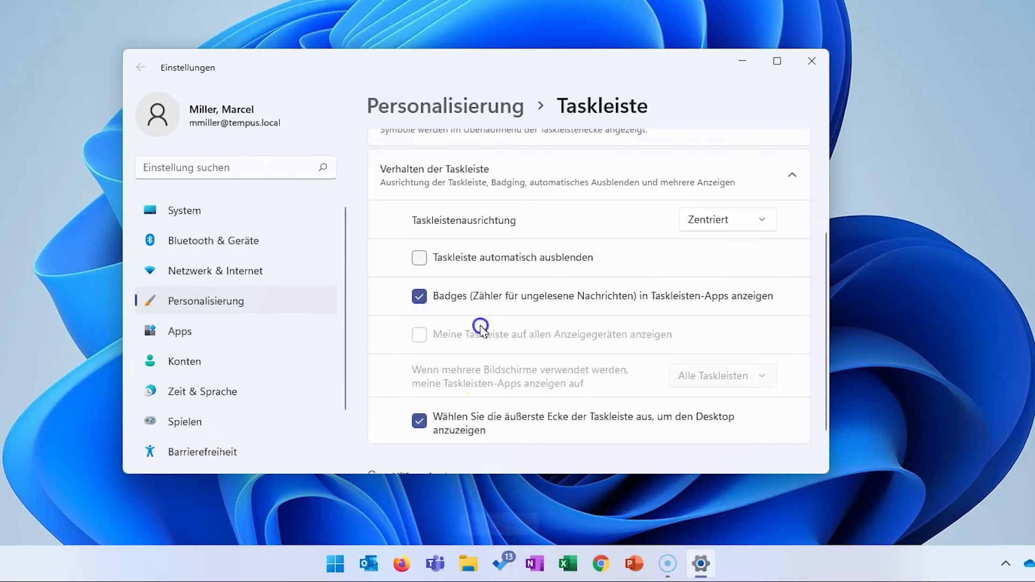
click(473, 297)
click(472, 298)
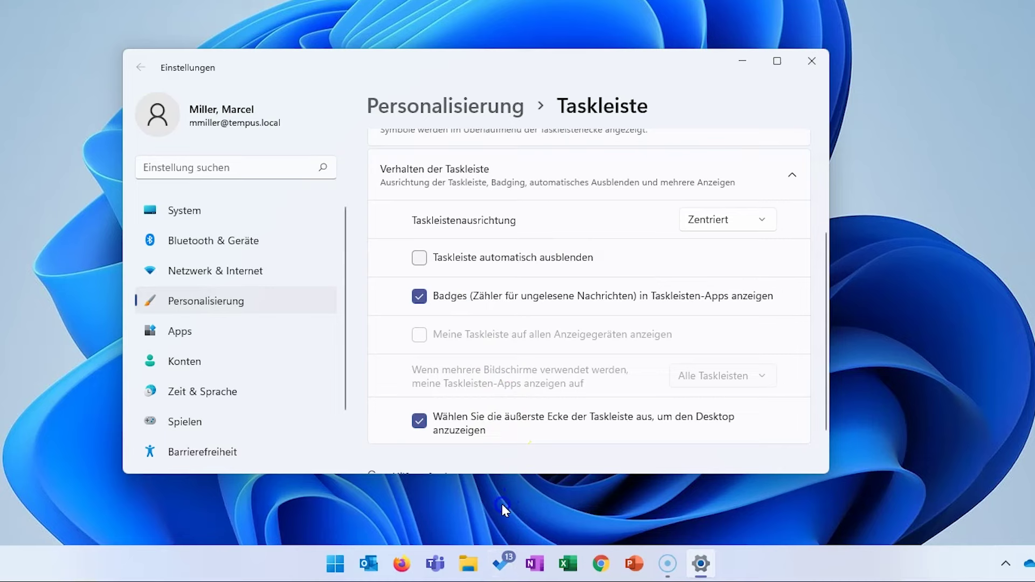
click(438, 298)
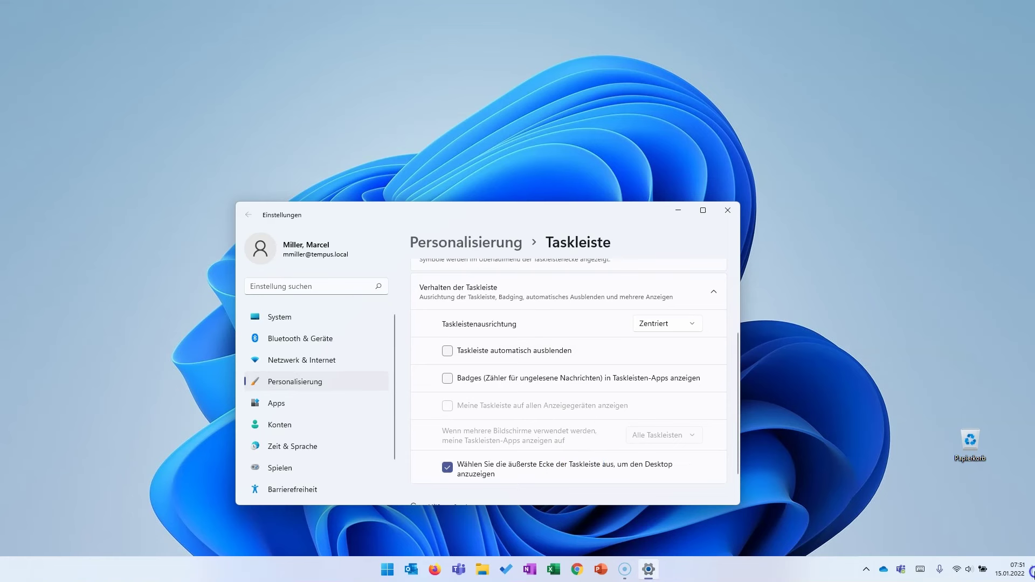
Try out showing the desktop from the taskbar's outermost corner and bring the Einstellungen window back the same way
click(448, 468)
click(1032, 572)
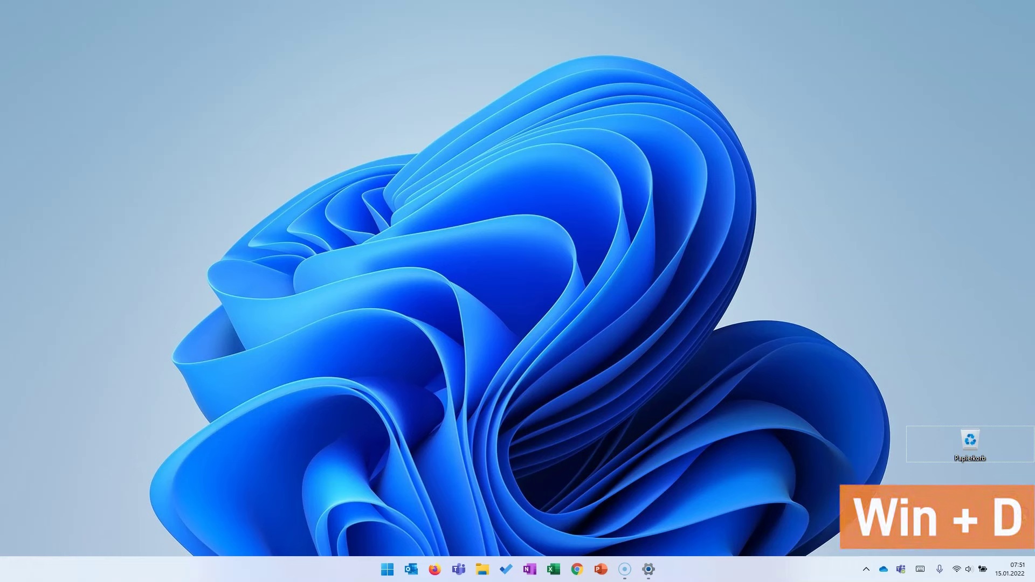
click(1024, 516)
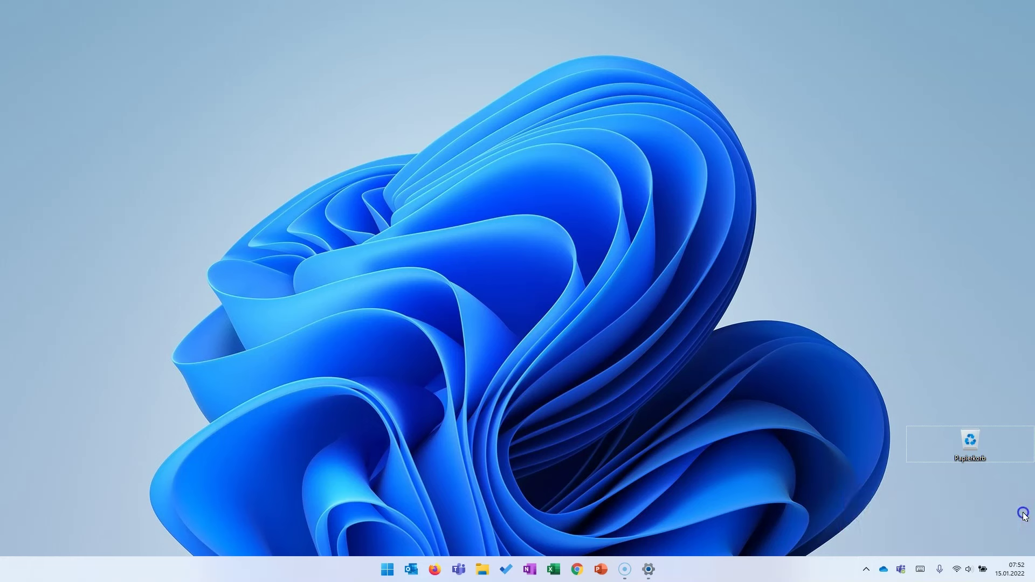
click(1032, 572)
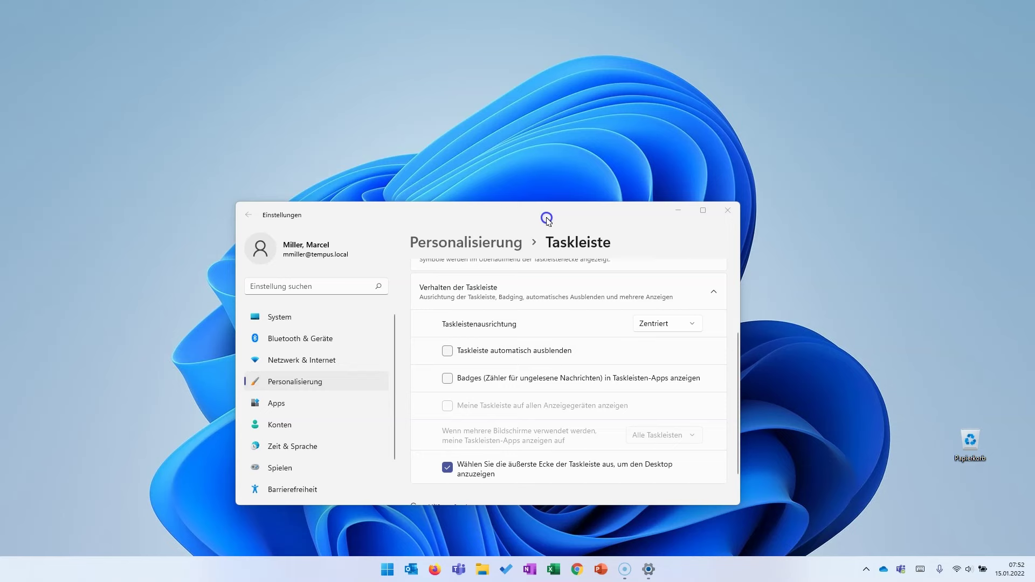
Collapse the Verhalten der Taskleiste section on the taskbar settings page
scroll(507, 394, up, 2)
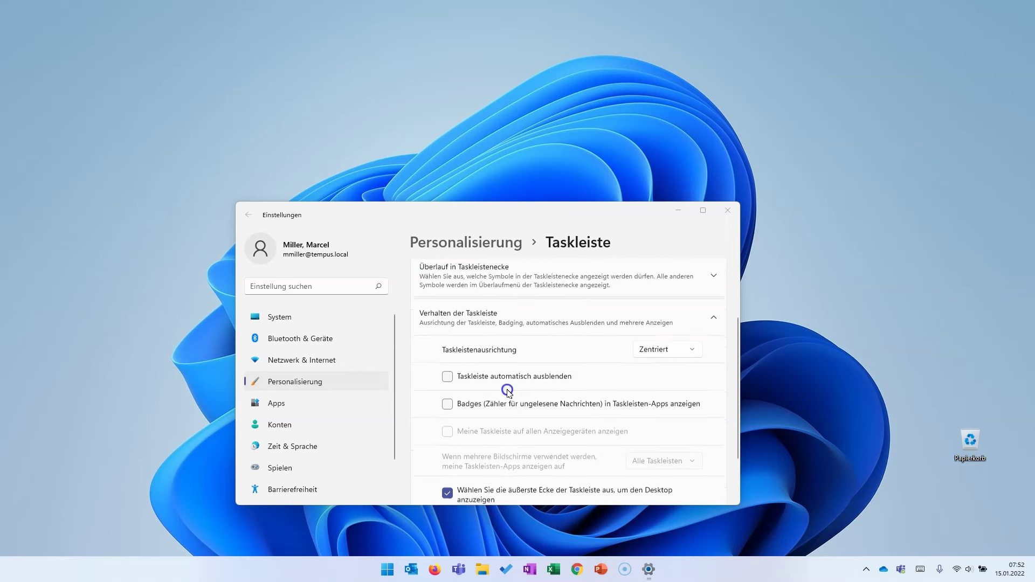
click(492, 332)
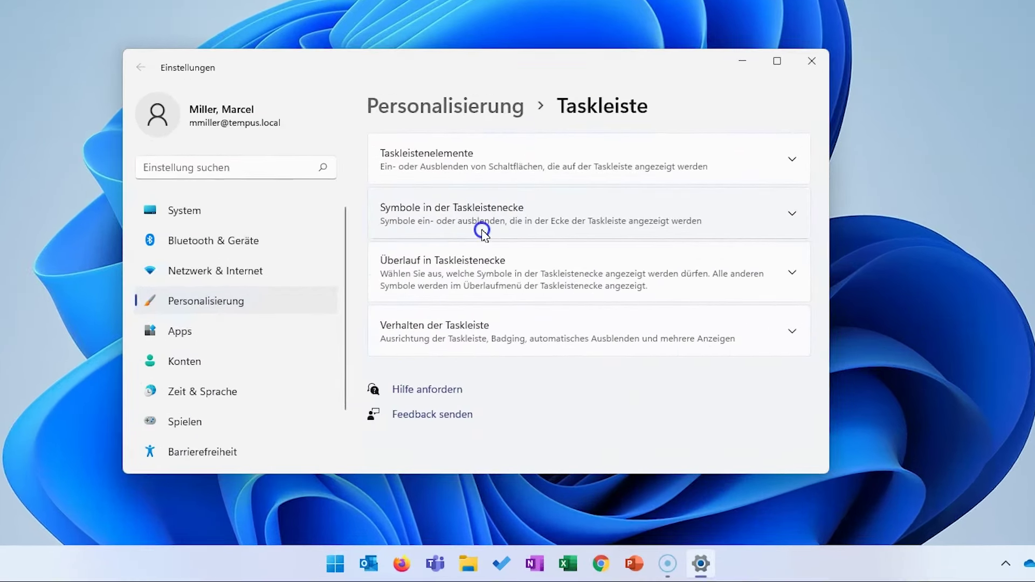